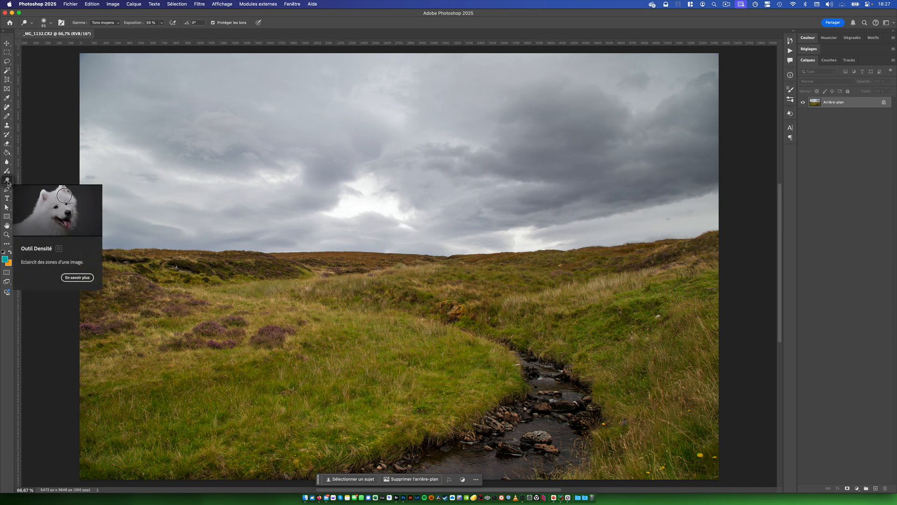
Try lightening the meadow directly on the photo with an enlarged Densité - brush in Tons moyens at 50% exposure.
click(8, 182)
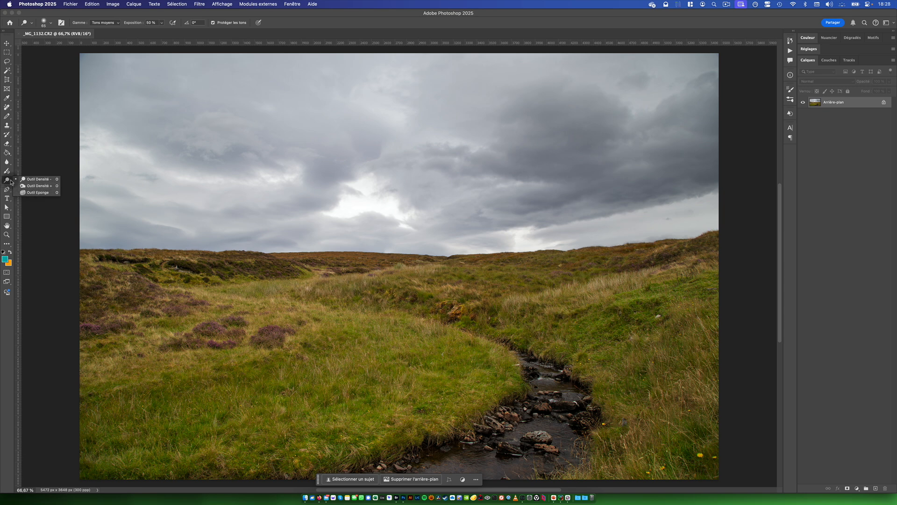
click(51, 179)
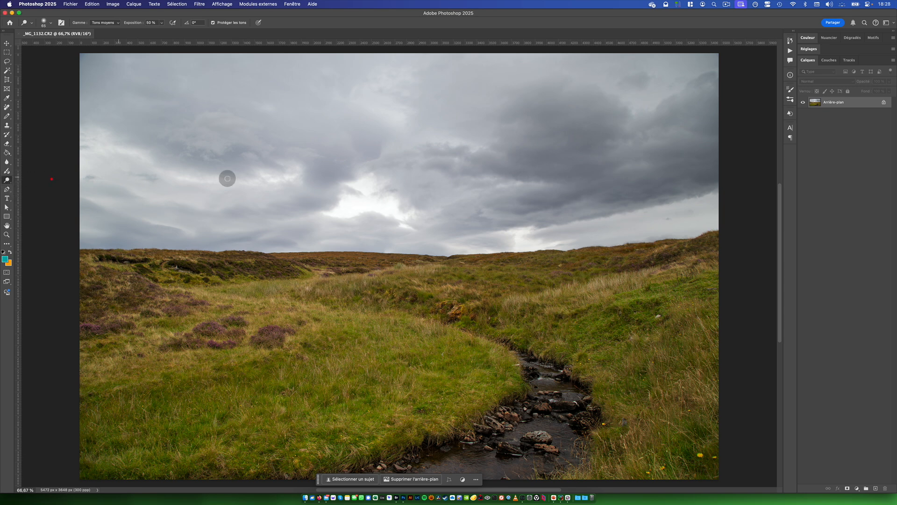
mouse_move(338, 216)
ctrl+alt+mouse_down()
mouse_move(445, 226)
mouse_move(437, 220)
ctrl+alt+mouse_up()
mouse_move(257, 273)
mouse_down()
mouse_move(206, 311)
mouse_move(467, 327)
mouse_move(441, 340)
mouse_up()
key(super+z)
Try darkening the centre of the meadow with the Densité + tool in Tons moyens at 50% exposure.
right_click(6, 180)
click(49, 186)
drag(344, 270, 388, 270)
drag(429, 299, 400, 296)
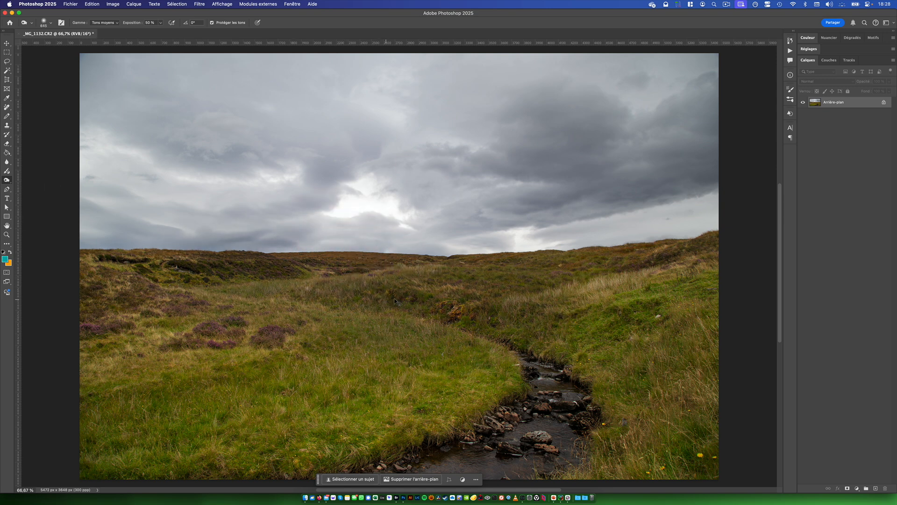
key(super+z)
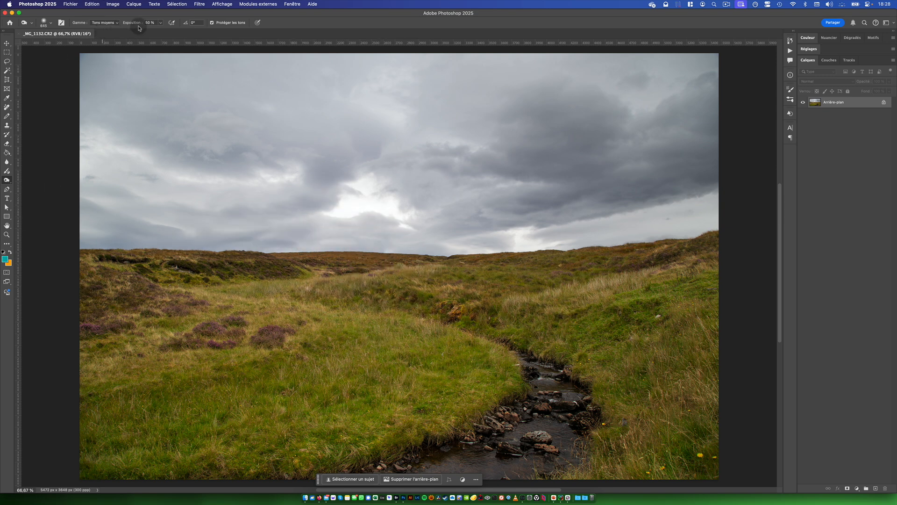
Set the Densité + tool's tonal range to Tons clairs and try a darkening stroke across the clouds.
click(113, 24)
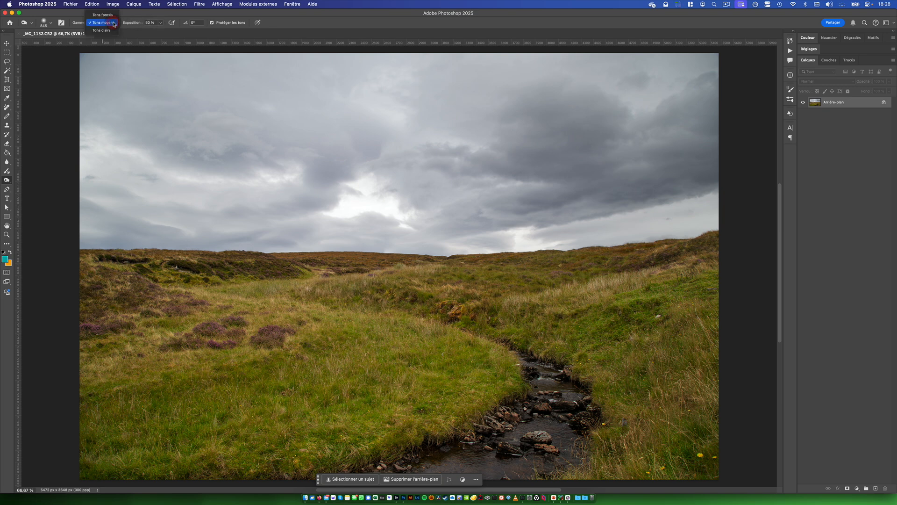
click(111, 24)
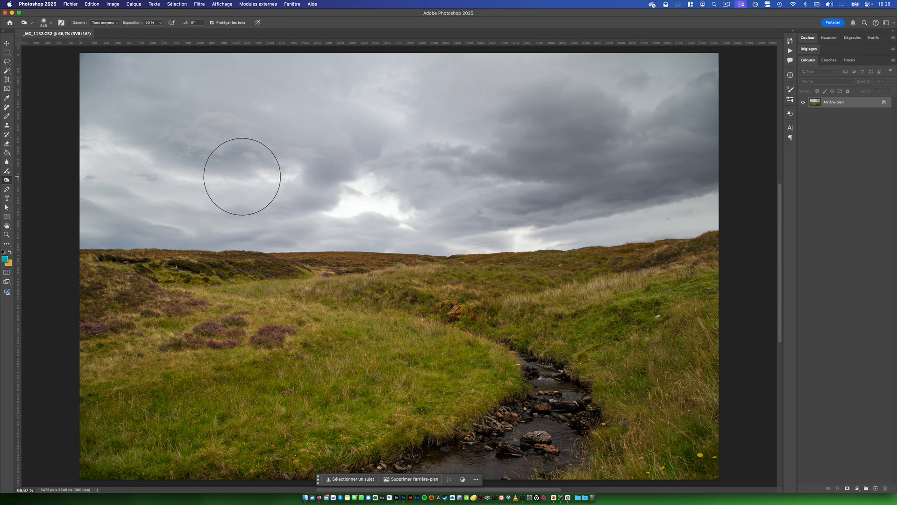
click(116, 24)
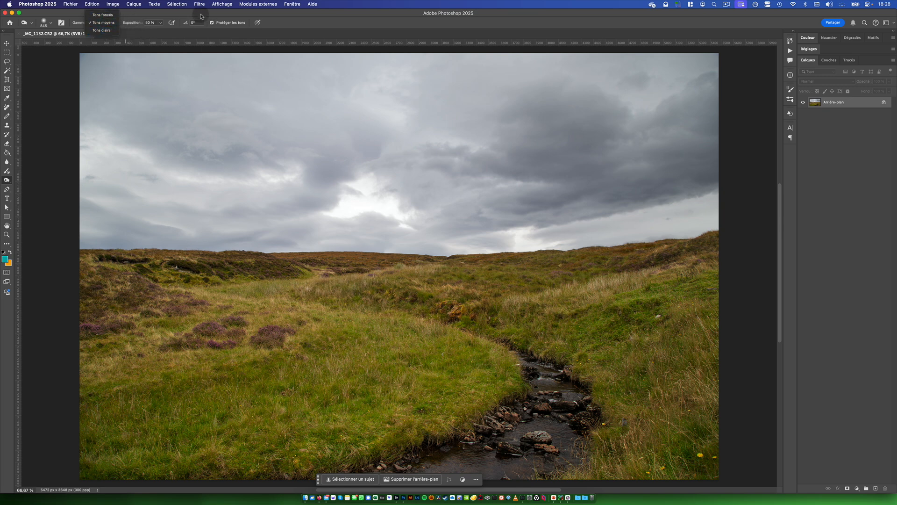
click(107, 30)
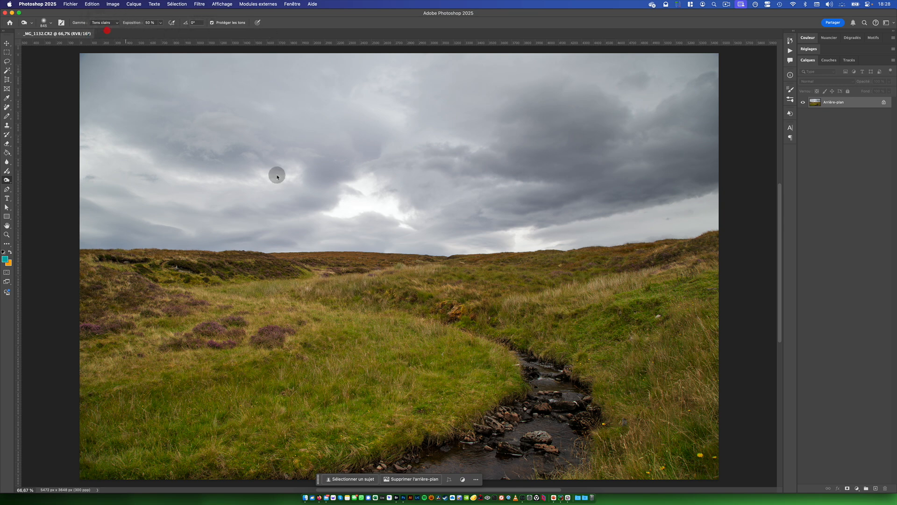
mouse_move(366, 203)
mouse_down()
mouse_move(449, 216)
mouse_move(644, 207)
mouse_move(512, 220)
mouse_move(570, 219)
mouse_move(360, 215)
mouse_move(139, 190)
mouse_move(180, 170)
mouse_move(714, 179)
mouse_move(647, 186)
mouse_up()
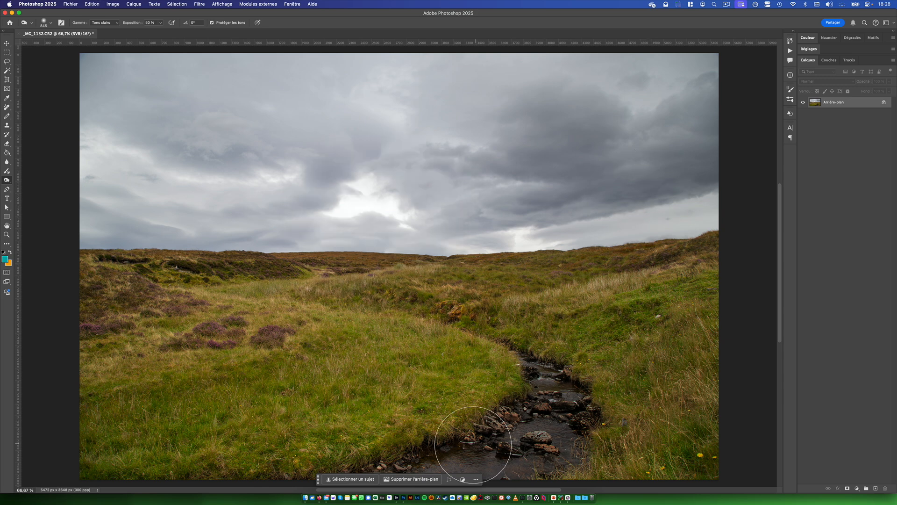
key(super+z)
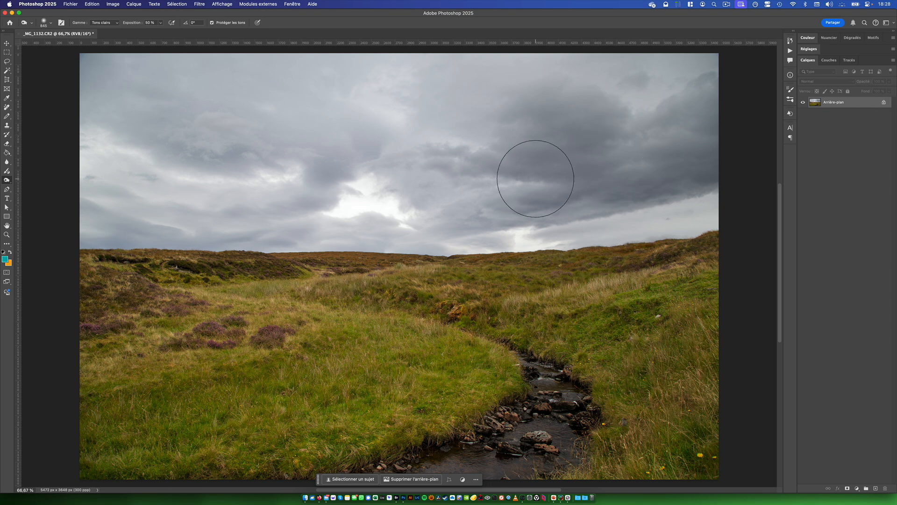
Unlock the background layer and rename it SAVE.
click(884, 102)
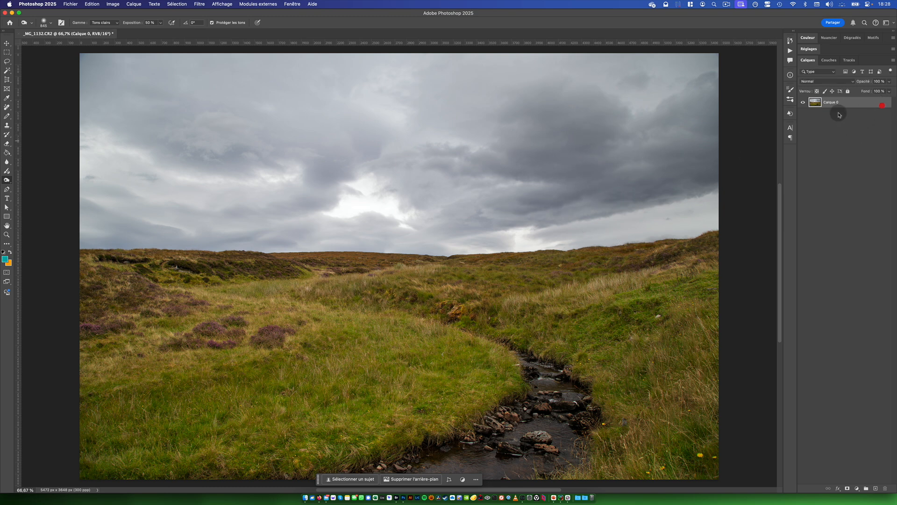
double_click(829, 102)
text(SAVE)
key(Return)
Duplicate the SAVE layer, hide the original and rename the copy MG1132.
key(super+j)
click(803, 112)
double_click(836, 102)
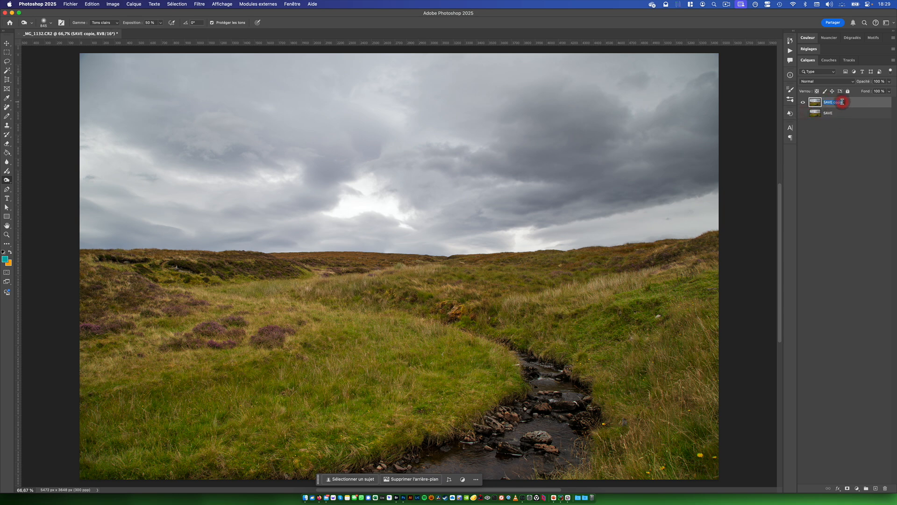
text(MG1132)
key(Return)
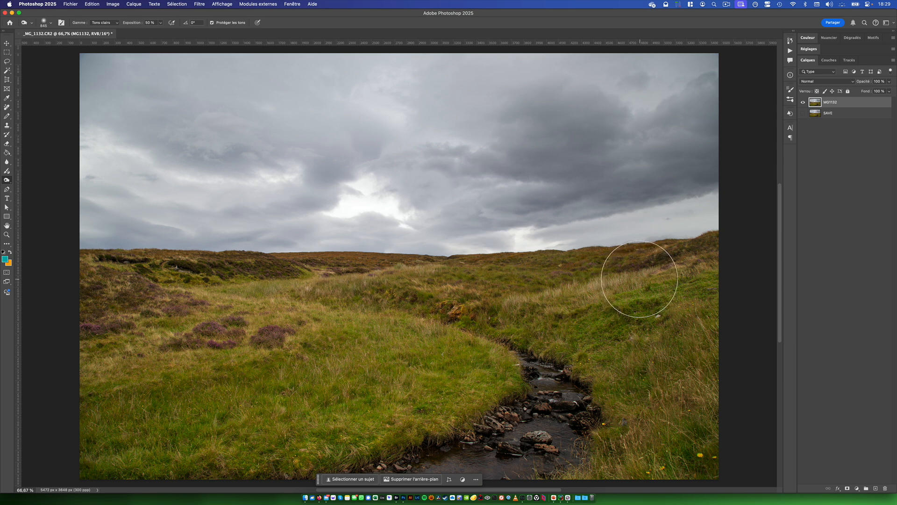
Set up a new layer above MG1132 in Lumière linéaire mode, filled with the 50% gray neutral colour.
alt+click(874, 488)
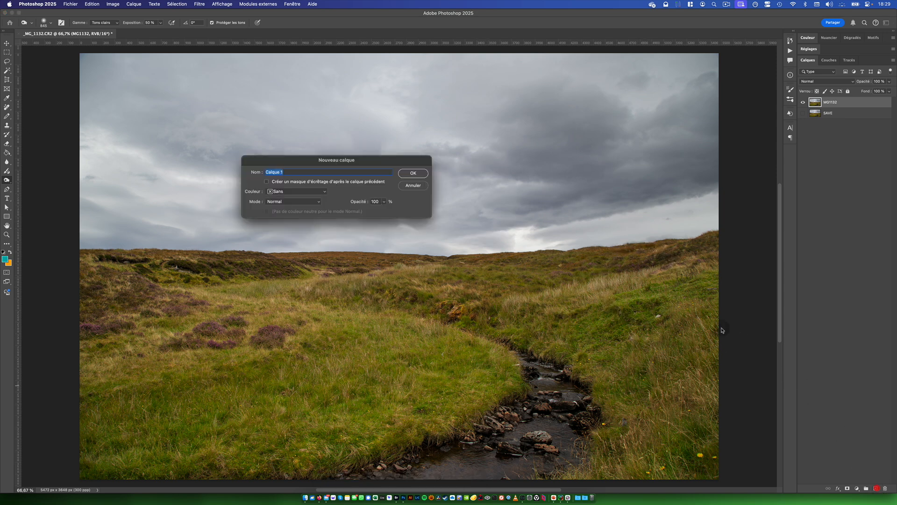
drag(367, 160, 458, 192)
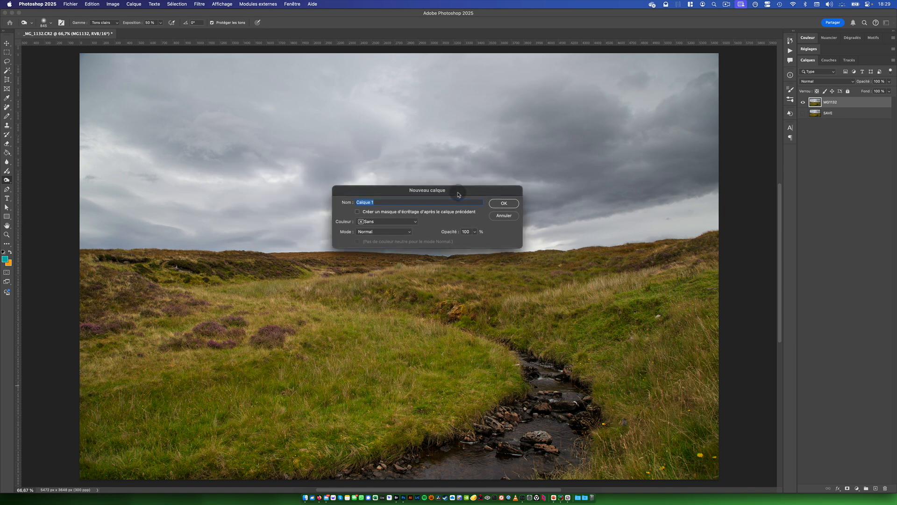
click(401, 221)
click(394, 220)
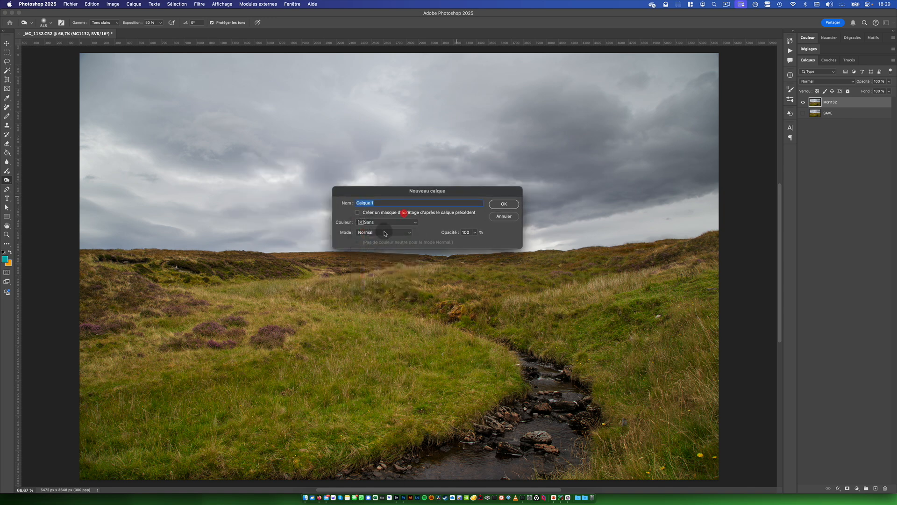
click(384, 231)
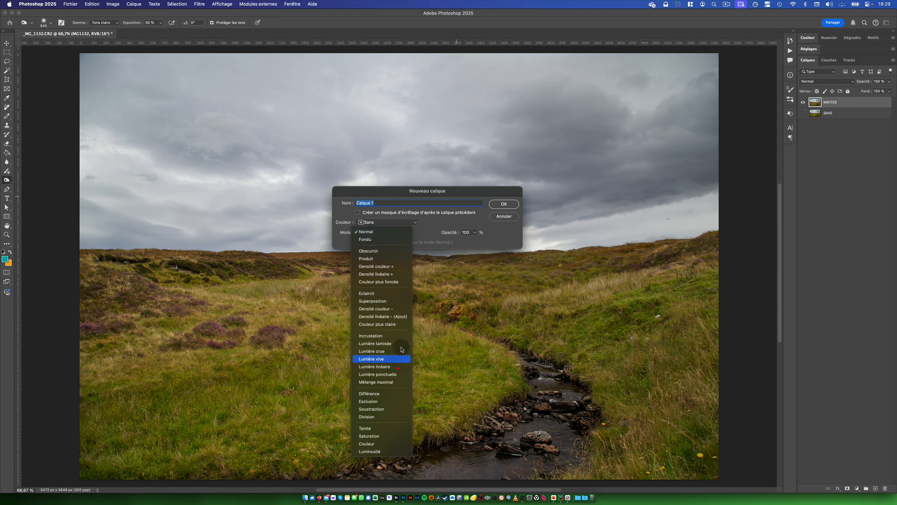
click(398, 366)
click(358, 242)
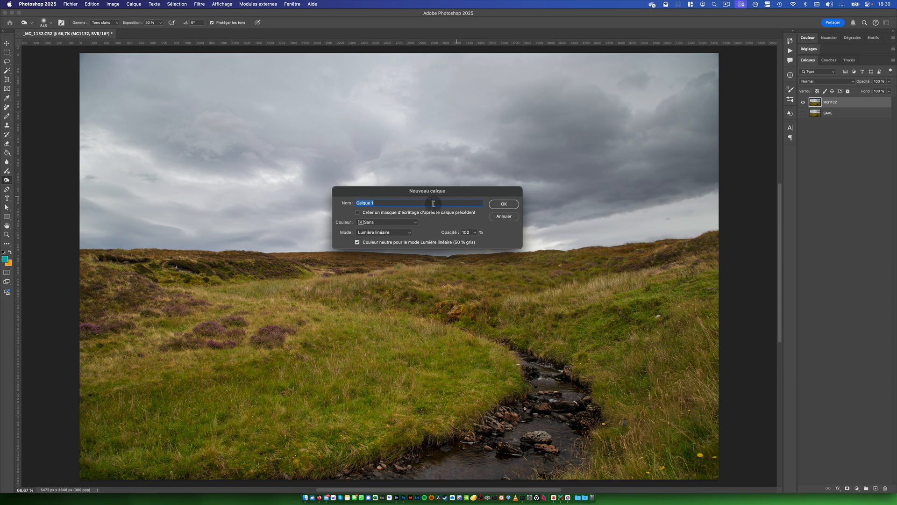
Name the new gray layer Dodge & Burn.
text(Dodge @)
key(BackSpace)
text(& F)
key(BackSpace)
text(Burn)
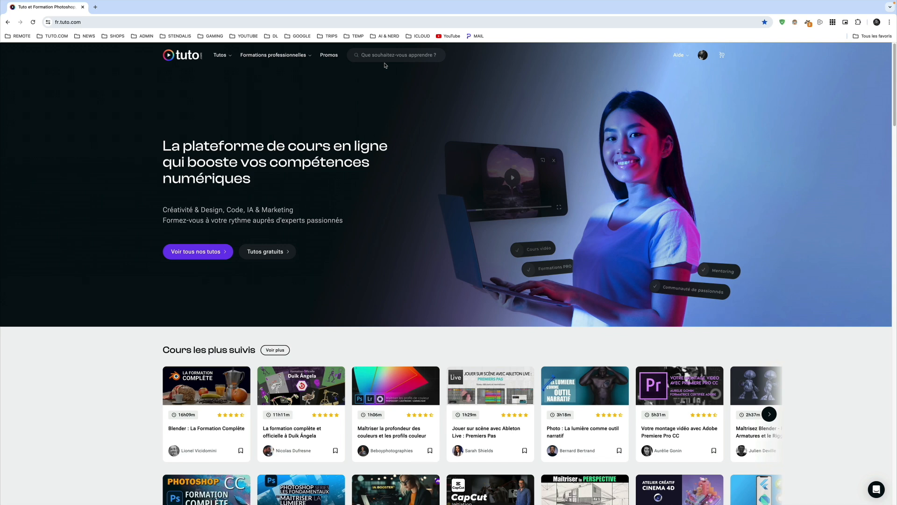
Switch to the browser, search fr.tuto.com for the trainer and look through their course page.
click(385, 55)
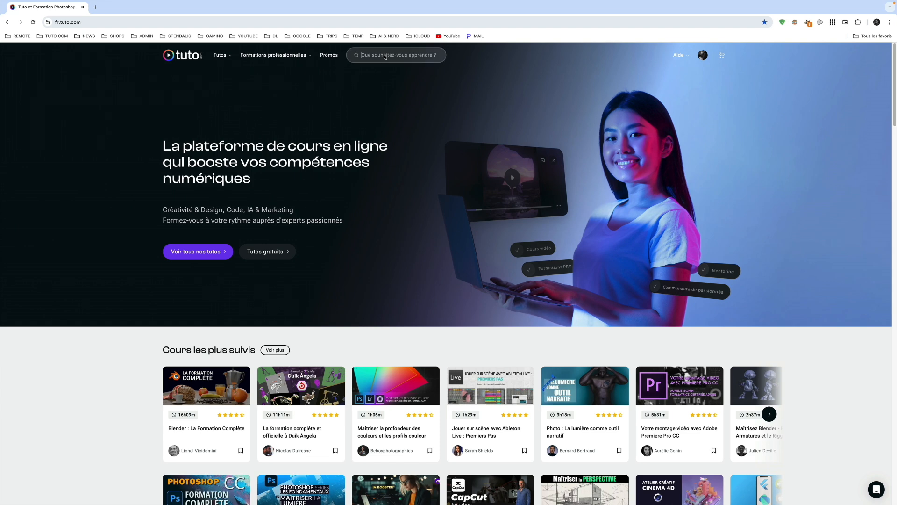
text(ju)
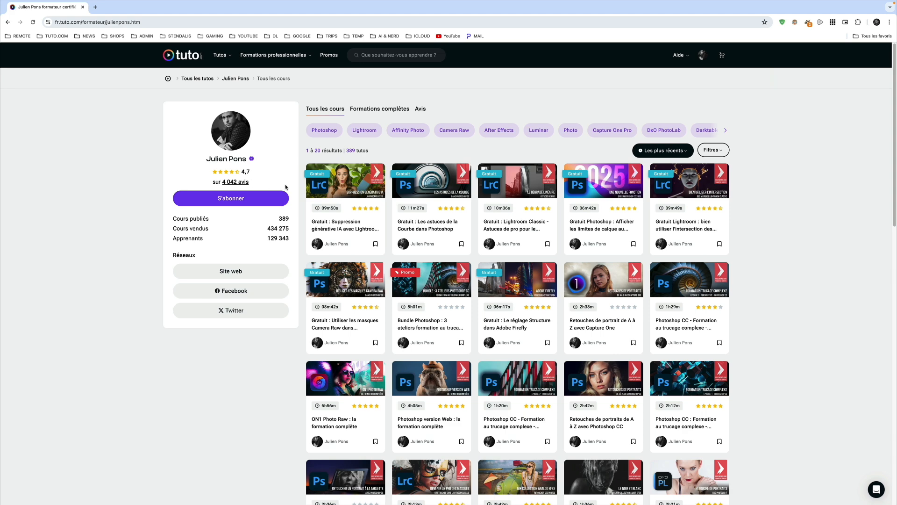
scroll(738, 276, down, 5)
scroll(742, 281, up, 5)
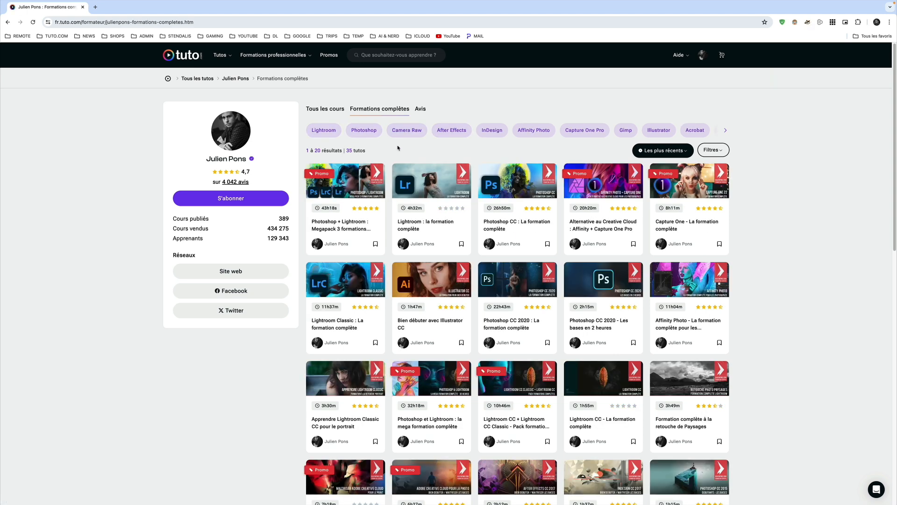
Filter the trainer's complete courses by Photoshop, Lightroom and Camera Raw in turn.
click(366, 133)
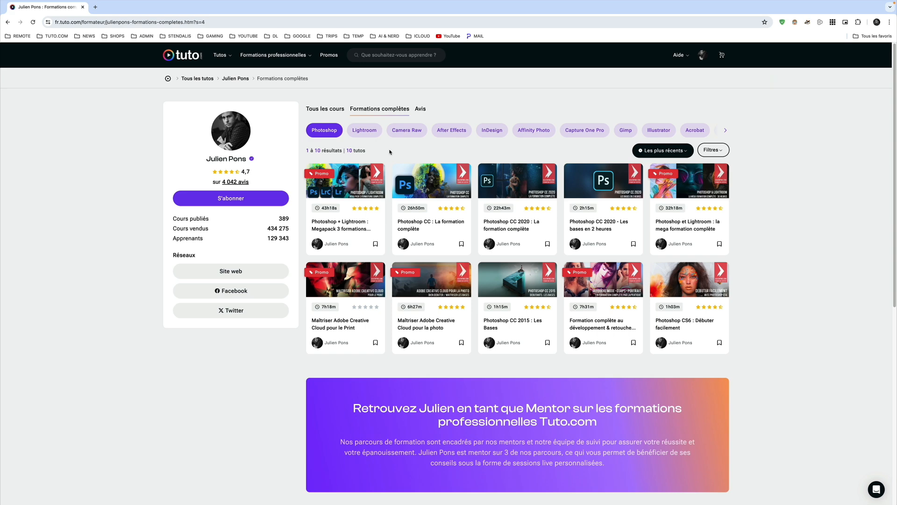
click(366, 132)
click(407, 130)
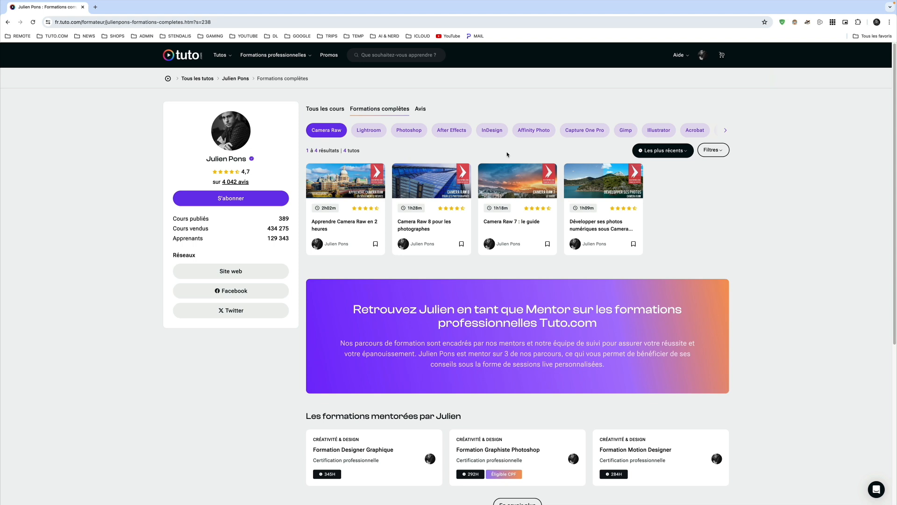
Return to all of the trainer's courses and filter them to free ones (Gratuit) shorter than 15 minutes.
click(344, 110)
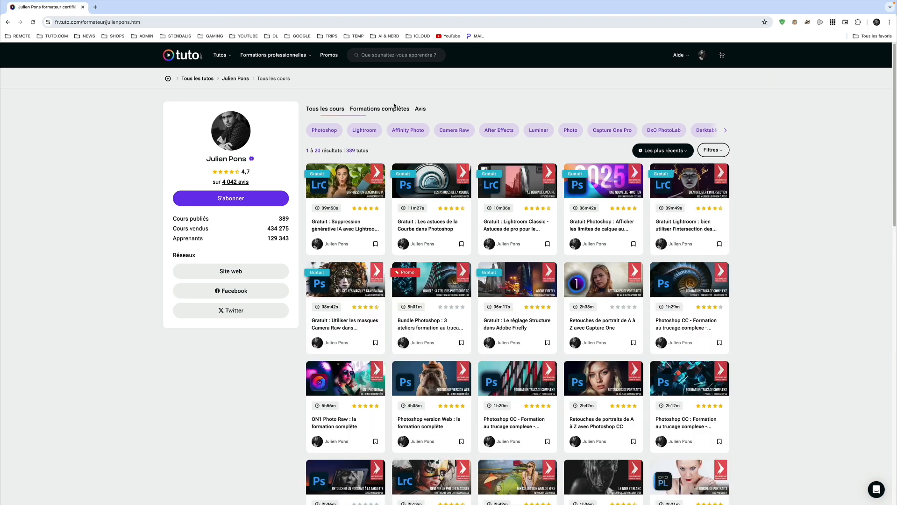
click(685, 150)
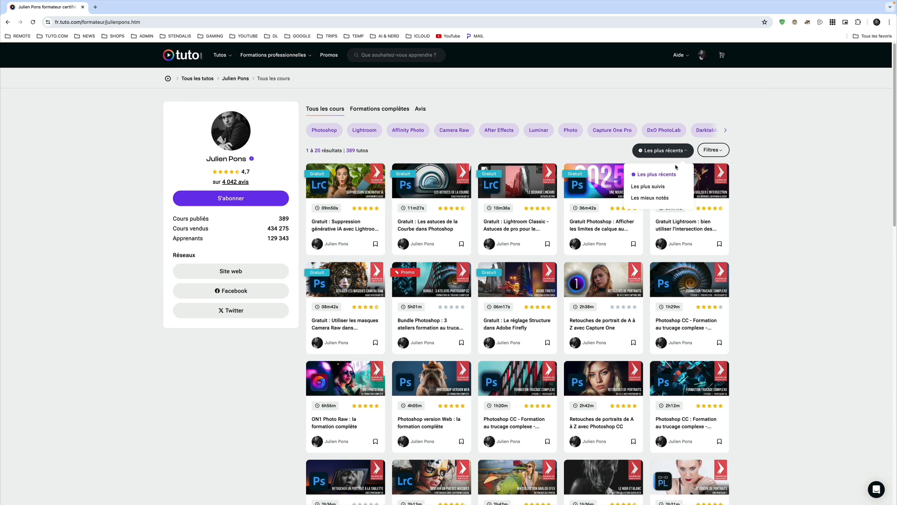
click(723, 151)
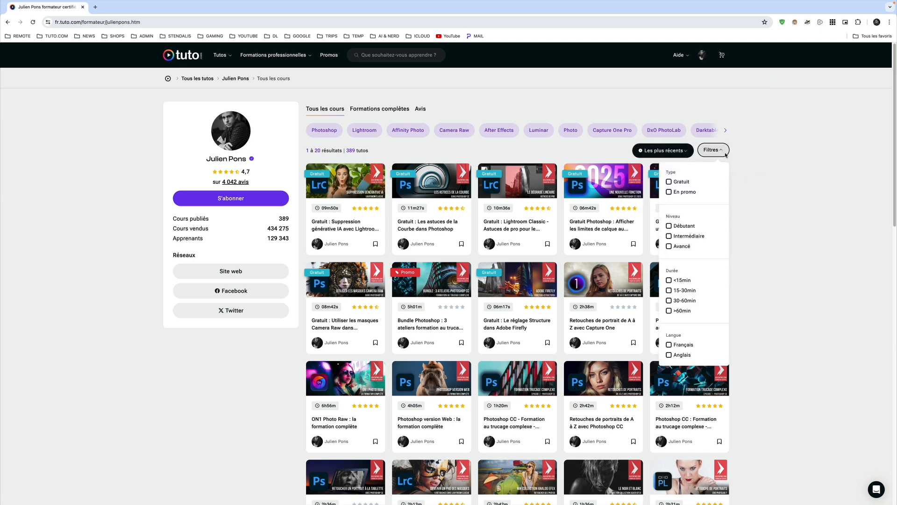
click(679, 181)
click(669, 281)
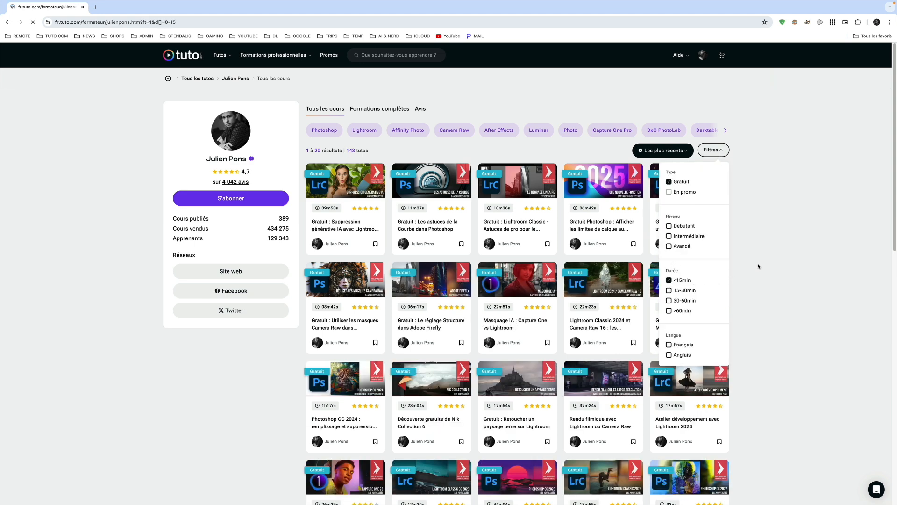
click(766, 261)
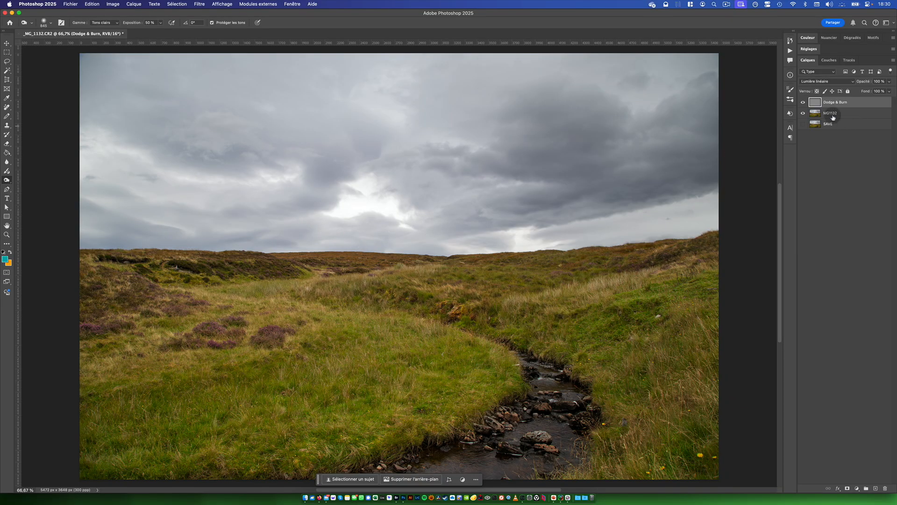
Back in Photoshop, hide and reshow MG1132 to inspect the gray layer, and try a Densité + stroke over the meadow.
click(802, 113)
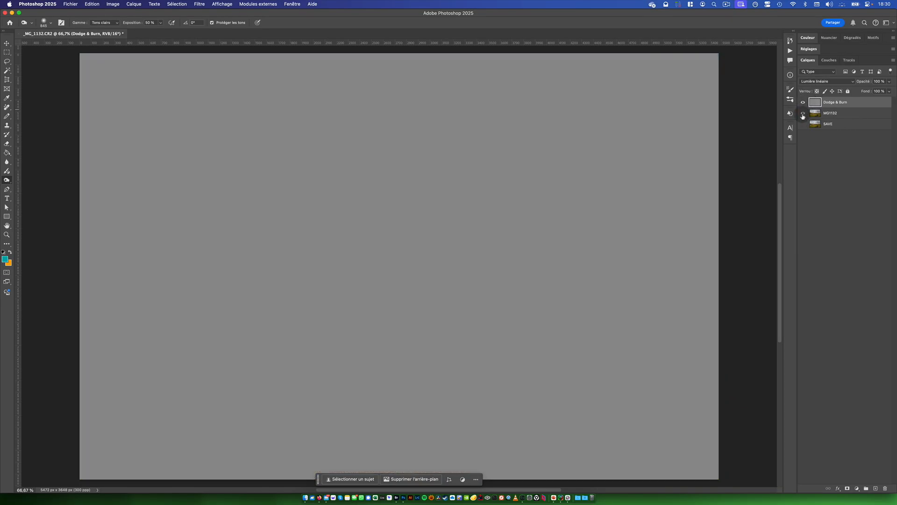
click(803, 113)
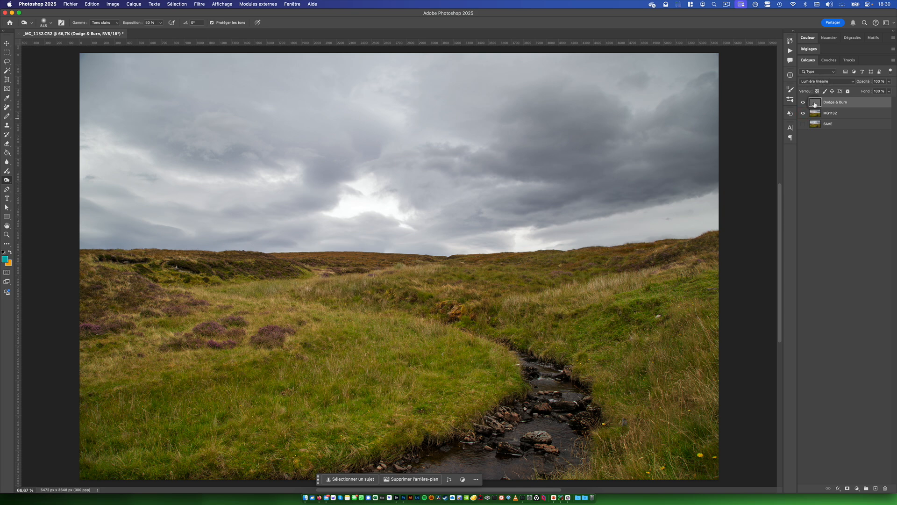
mouse_move(315, 274)
mouse_down()
mouse_move(400, 244)
mouse_move(355, 322)
mouse_move(423, 289)
mouse_up()
key(ctrl+z)
Try a Densité - stroke in Tons moyens from the central horizon down the meadow on the Dodge & Burn layer.
right_click(14, 181)
click(38, 179)
mouse_move(355, 262)
mouse_down()
mouse_move(388, 213)
mouse_move(402, 355)
mouse_up()
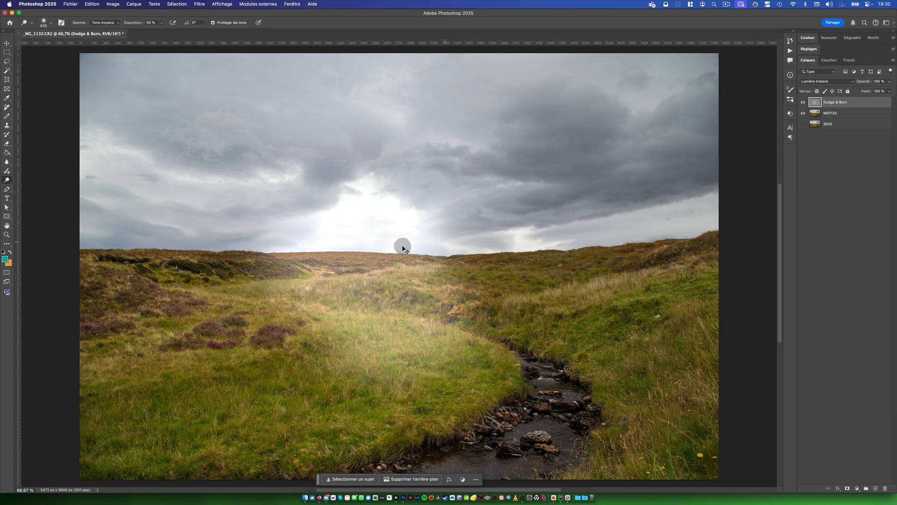
key(ctrl+z)
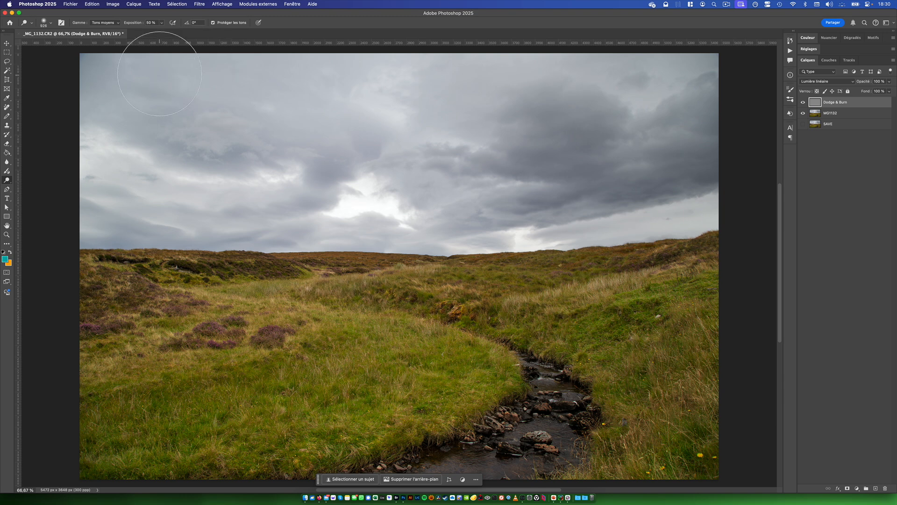
Lighten the hillsides and stream on the Dodge & Burn layer with the Densité - tool set to Tons foncés.
click(114, 23)
click(111, 16)
mouse_move(117, 281)
mouse_down()
mouse_move(225, 260)
mouse_move(680, 275)
mouse_move(561, 383)
mouse_move(458, 451)
mouse_up()
Darken the clouds across the sky with the Densité + tool in Tons clairs and display the Dodge & Burn layer alone.
right_click(7, 180)
click(33, 187)
mouse_move(117, 149)
mouse_down()
mouse_move(103, 169)
mouse_move(105, 160)
mouse_move(249, 203)
mouse_move(385, 205)
mouse_move(411, 185)
mouse_move(552, 226)
mouse_move(699, 204)
mouse_move(702, 148)
mouse_move(669, 73)
mouse_move(681, 110)
mouse_move(425, 202)
mouse_move(175, 176)
mouse_move(90, 110)
mouse_up()
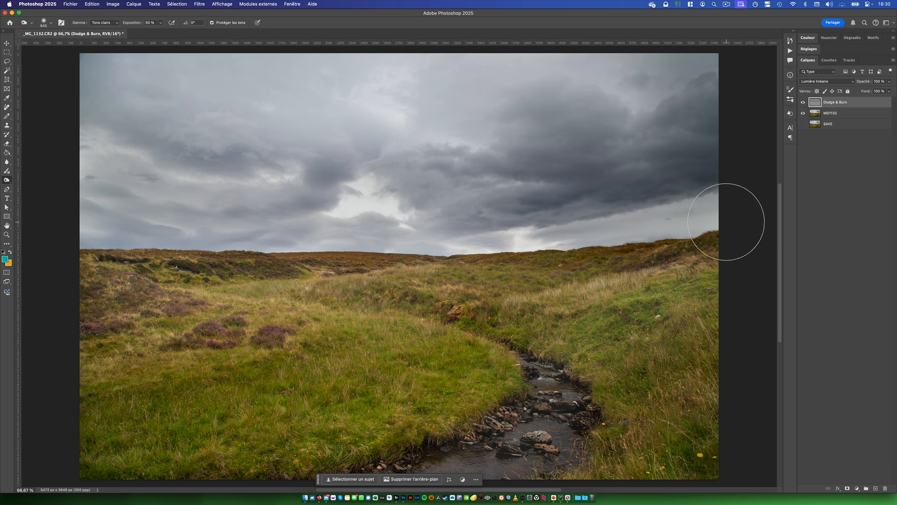
alt+click(803, 102)
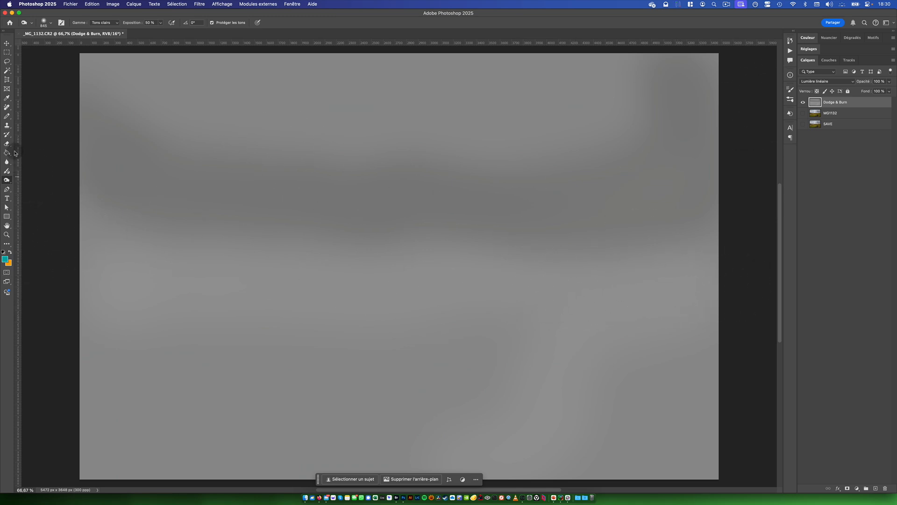
Switch to the Brush tool and set the foreground colour to light gray d5d5d5.
click(7, 117)
click(56, 115)
drag(268, 197, 452, 200)
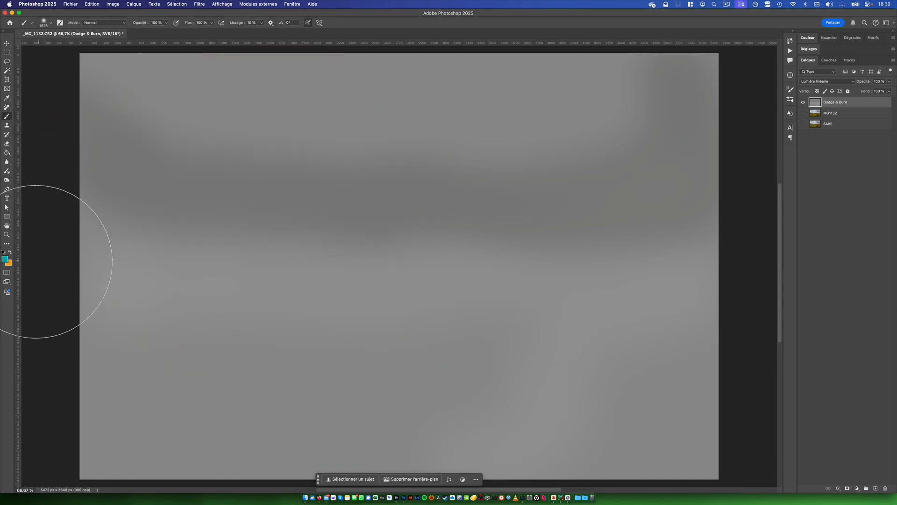
click(5, 259)
drag(117, 259, 244, 213)
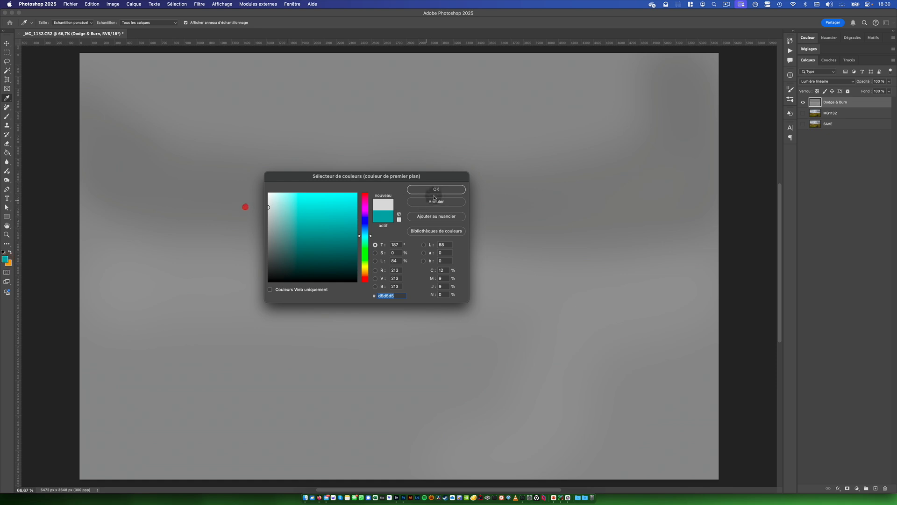
click(417, 189)
Try light gray strokes across the horizon and the sky on the Dodge & Burn layer, undo them, and show MG1132.
mouse_move(114, 262)
mouse_down()
mouse_move(442, 280)
mouse_move(719, 282)
mouse_up()
click(802, 112)
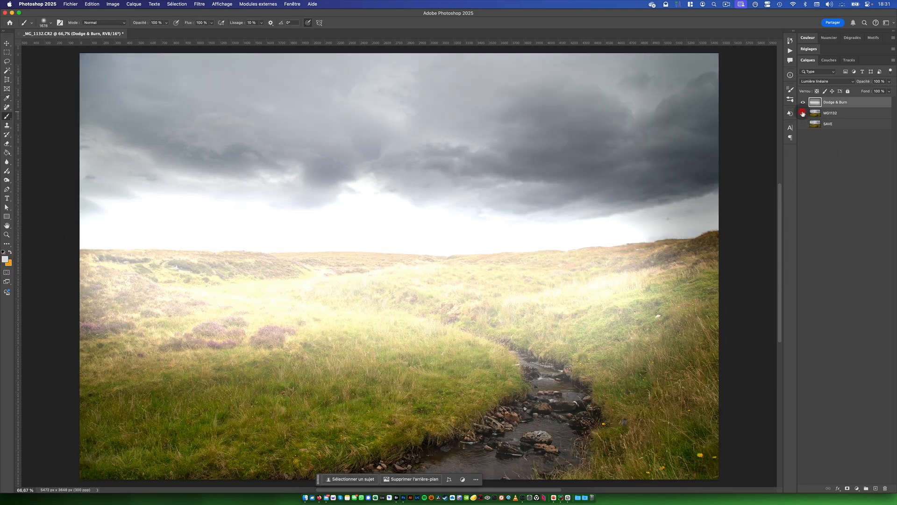
click(803, 112)
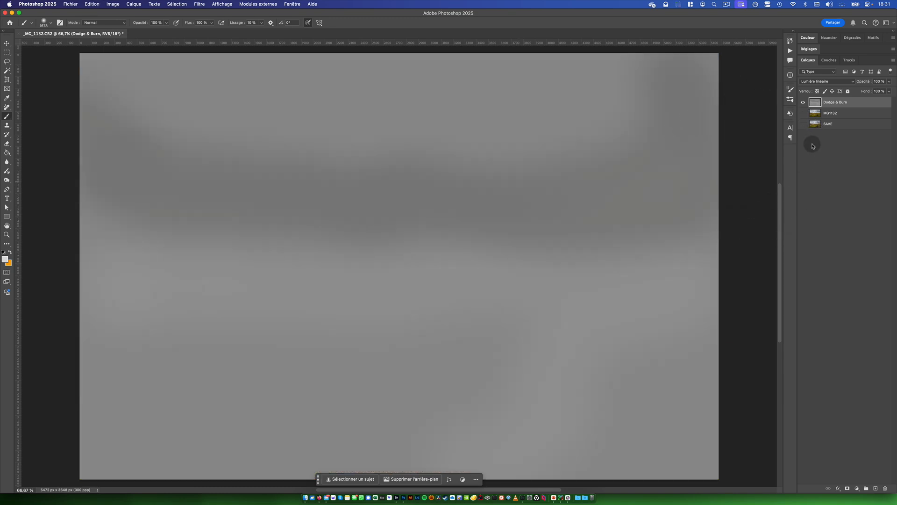
click(803, 113)
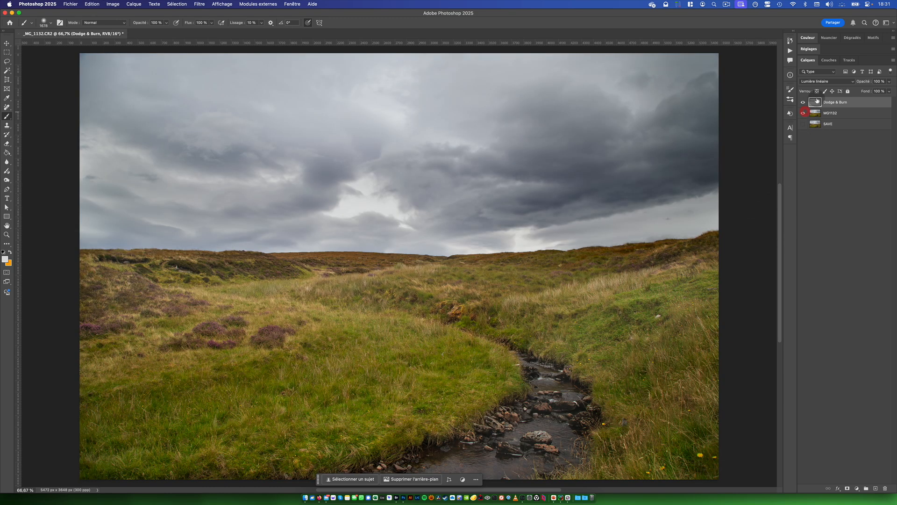
mouse_move(644, 150)
mouse_down()
mouse_move(367, 134)
mouse_move(244, 144)
mouse_up()
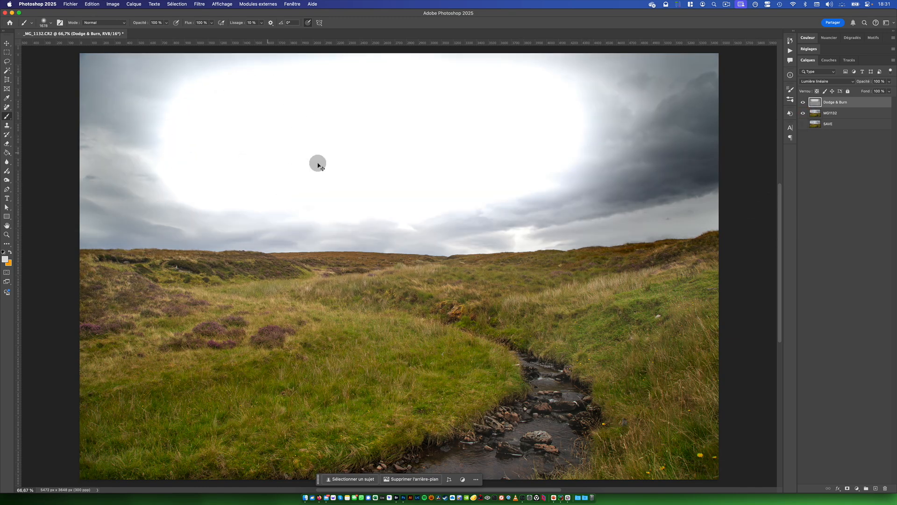
key(super+z)
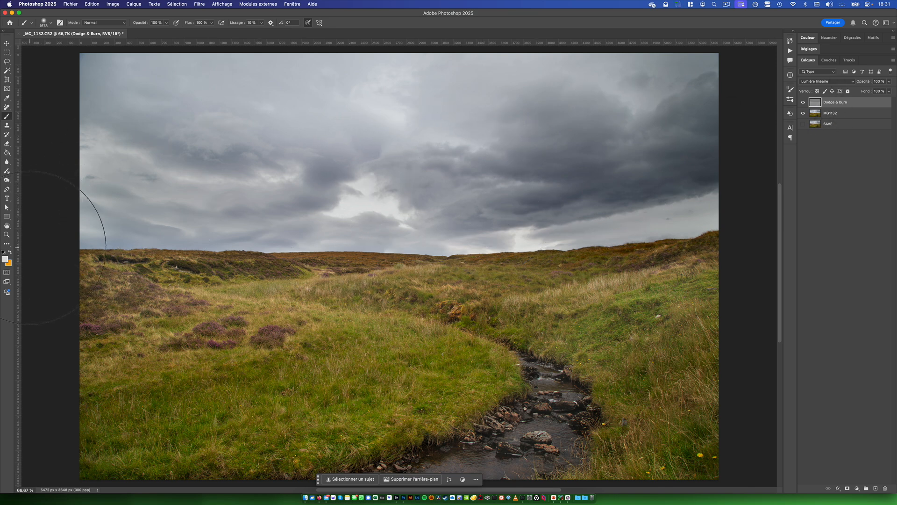
Pick a darker mid-gray foreground colour and try brush strokes over the sky and meadow on the Dodge & Burn layer.
click(5, 259)
drag(274, 209, 245, 229)
click(436, 189)
key(b)
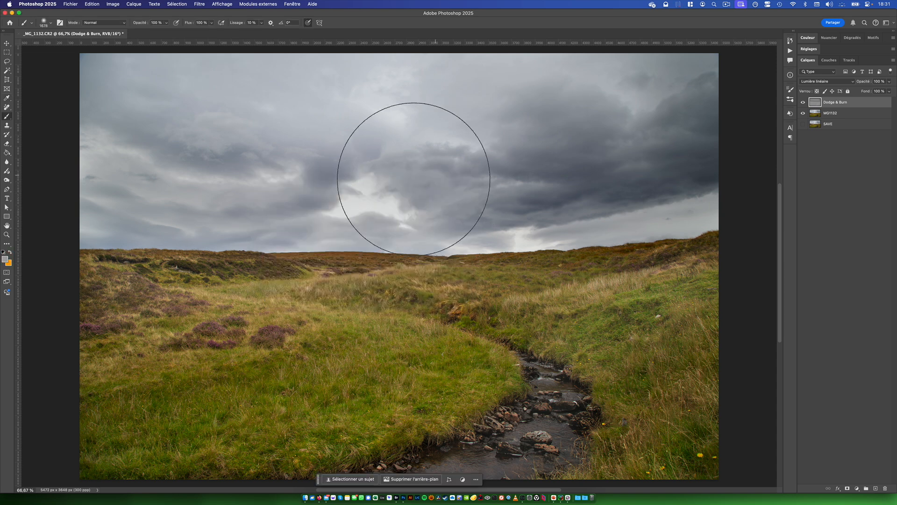
key(super+z)
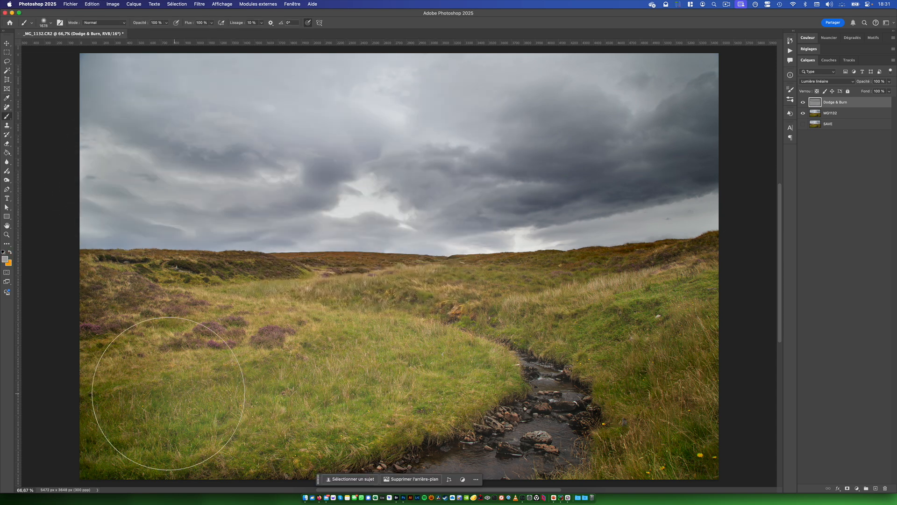
key(super+z)
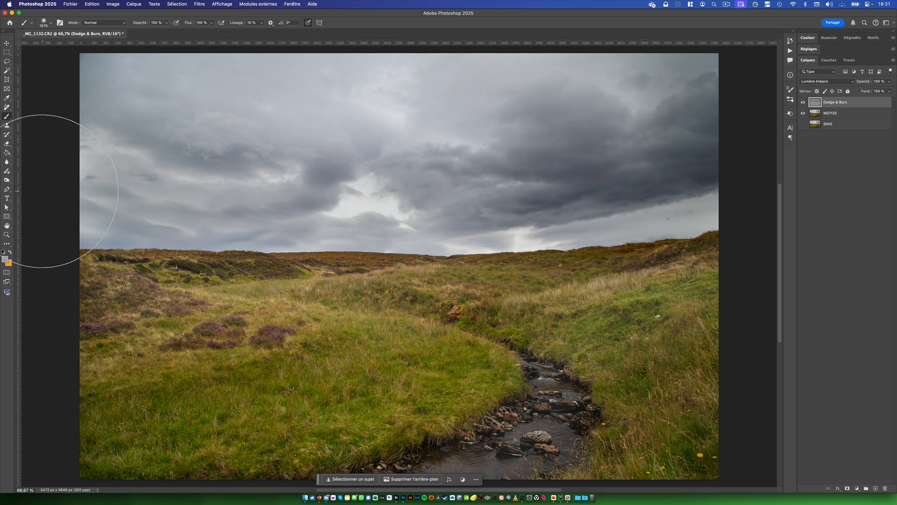
Choose the Densité - tool and review its Gamme options and the Dodge & Burn layer's blend modes, keeping Tons foncés and Lumière linéaire.
click(7, 180)
right_click(7, 181)
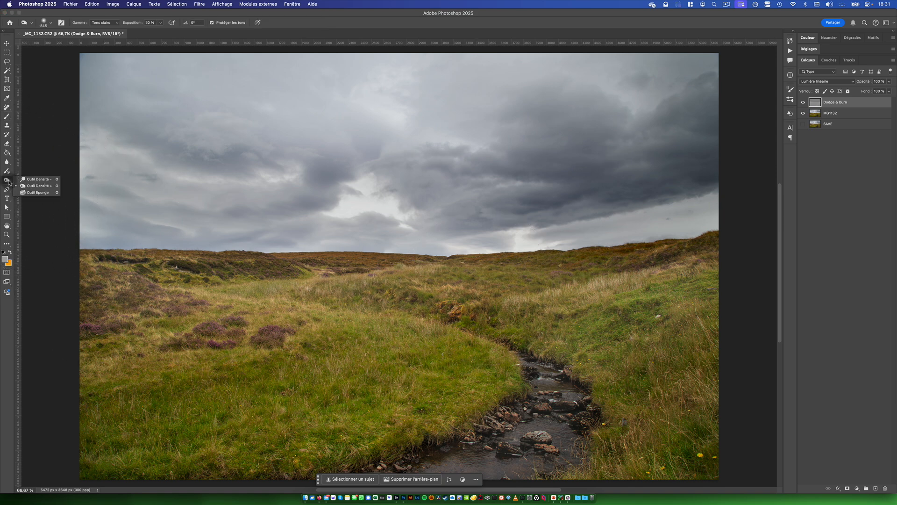
click(38, 182)
click(115, 23)
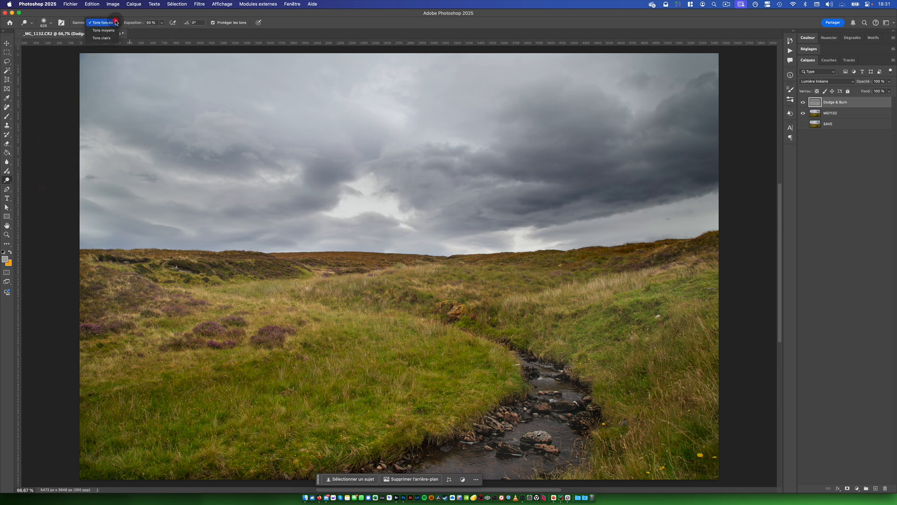
click(320, 20)
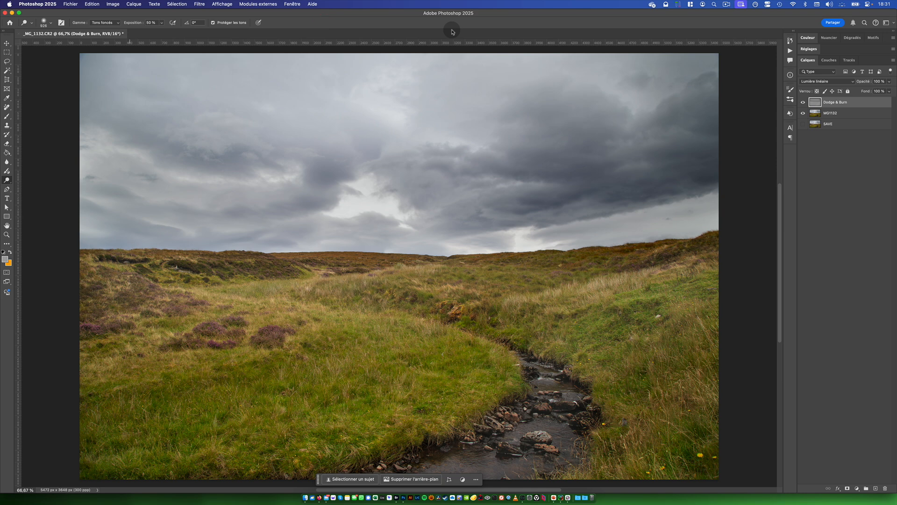
click(114, 23)
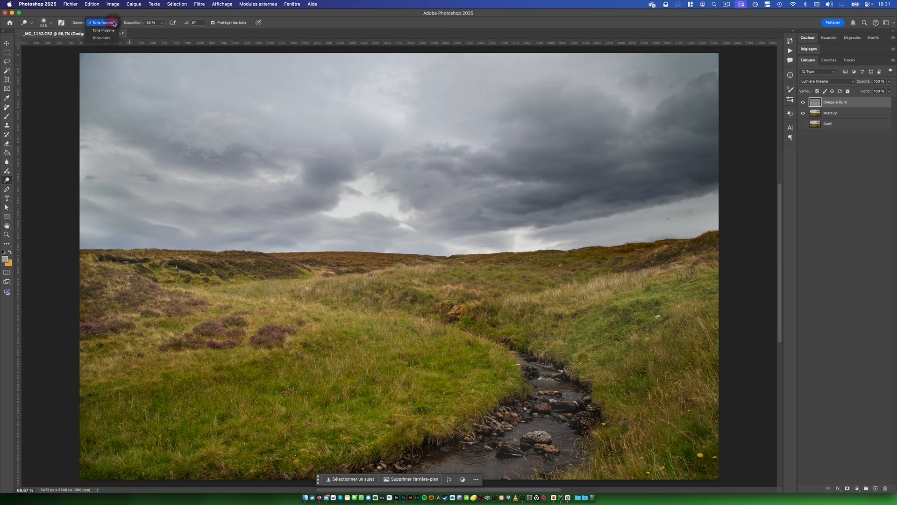
click(265, 12)
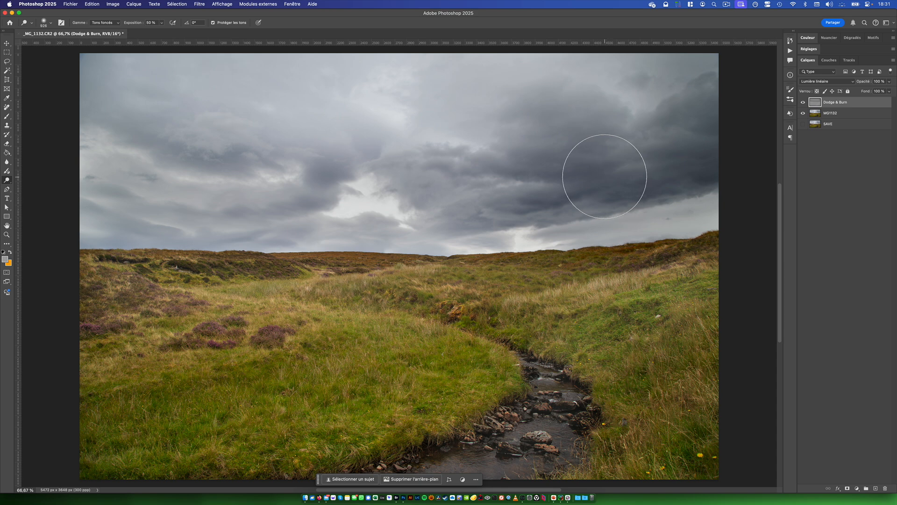
click(831, 81)
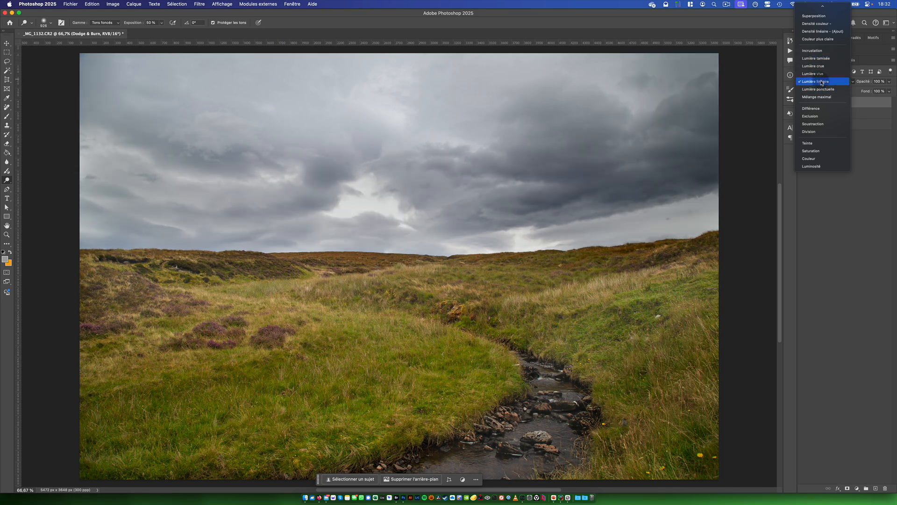
click(821, 80)
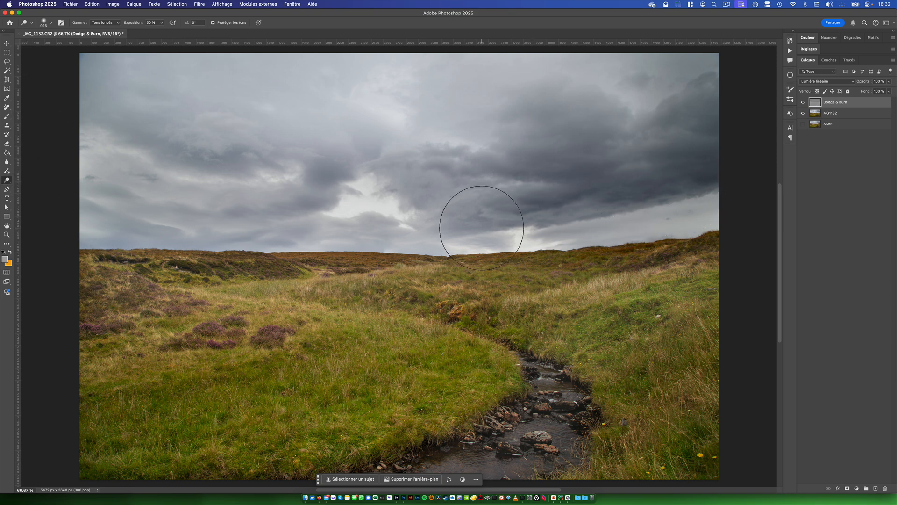
Replace the Dodge & Burn layer with a Courbes adjustment layer whose midtones are pulled down, named OMBRE.
mouse_move(849, 104)
mouse_down()
mouse_move(827, 315)
mouse_move(885, 488)
mouse_up()
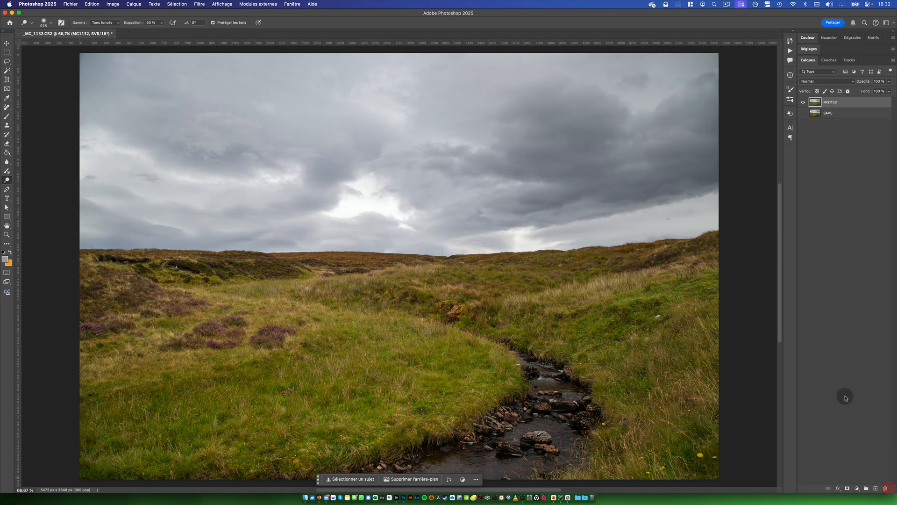
click(856, 488)
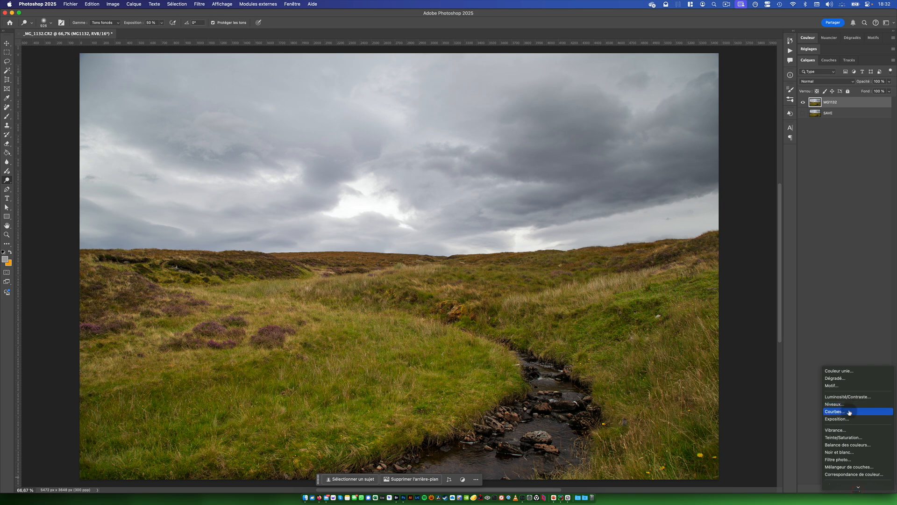
click(849, 411)
drag(467, 146, 466, 154)
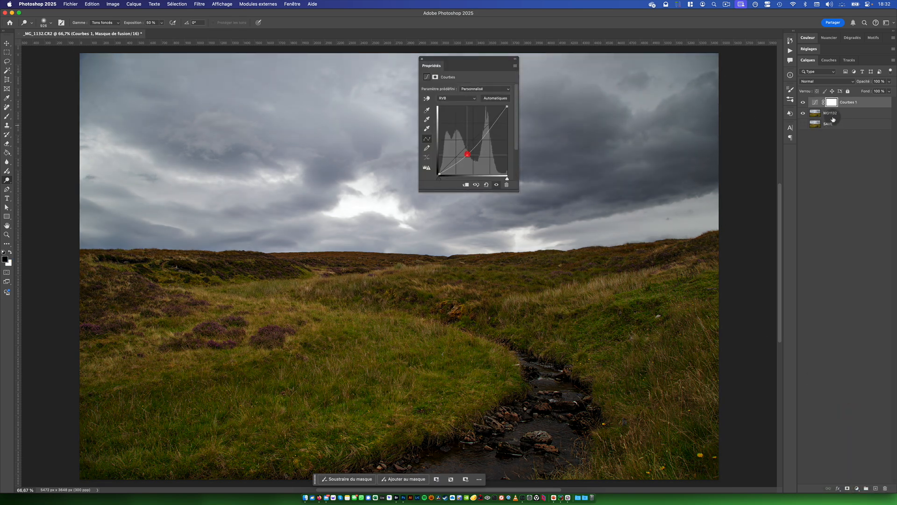
double_click(850, 102)
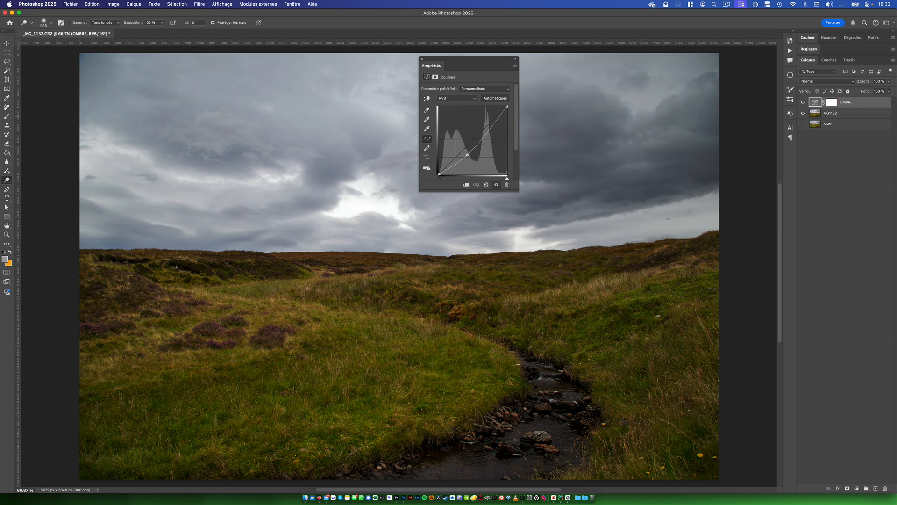
Duplicate the OMBRE layer and raise the copy's curve well above the diagonal to brighten the photo.
key(super+j)
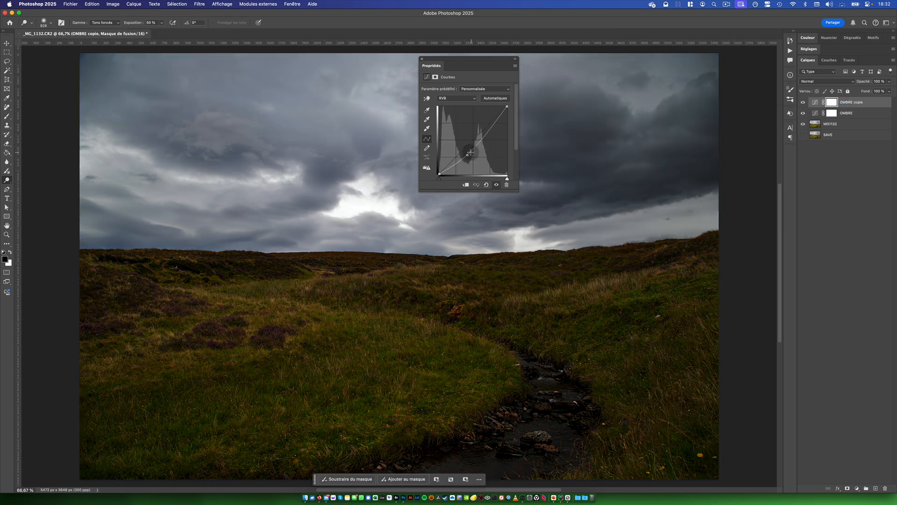
drag(467, 154, 458, 139)
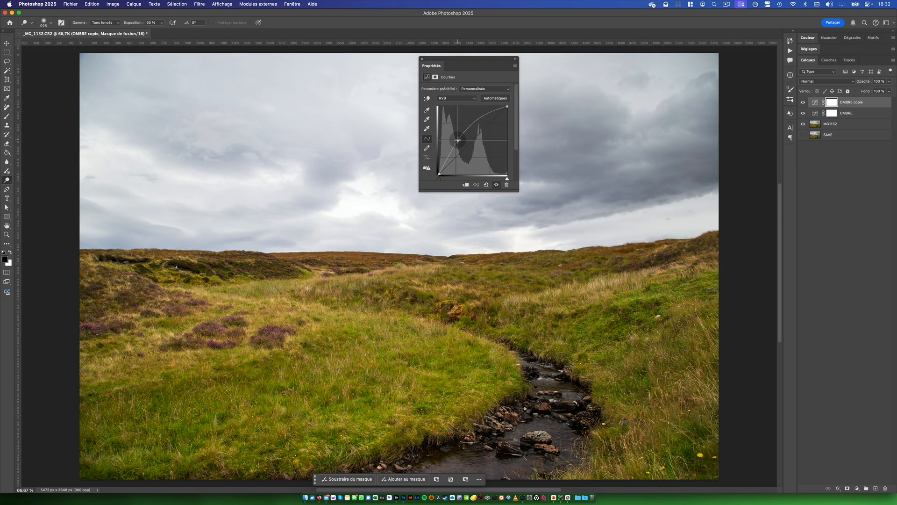
drag(472, 59, 579, 30)
Invert the layer masks of OMBRE copie and OMBRE to black.
click(831, 102)
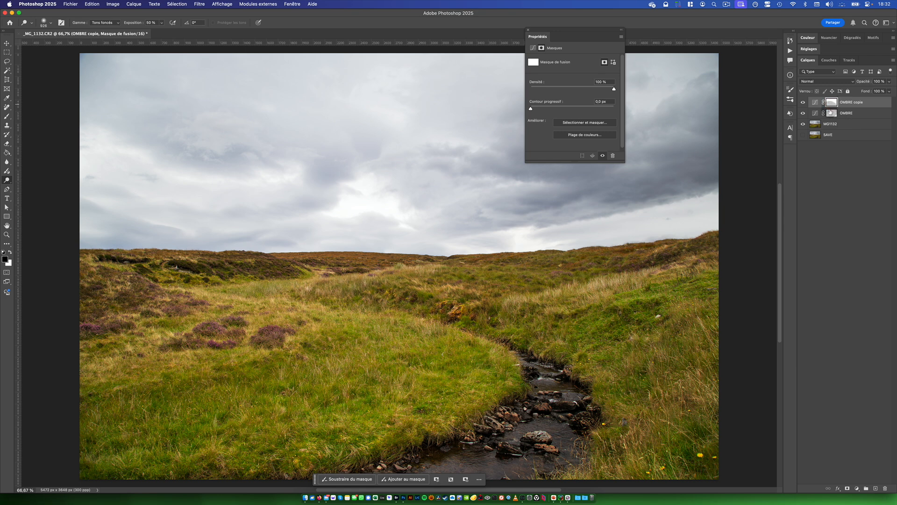
drag(831, 124, 829, 102)
key(super+i)
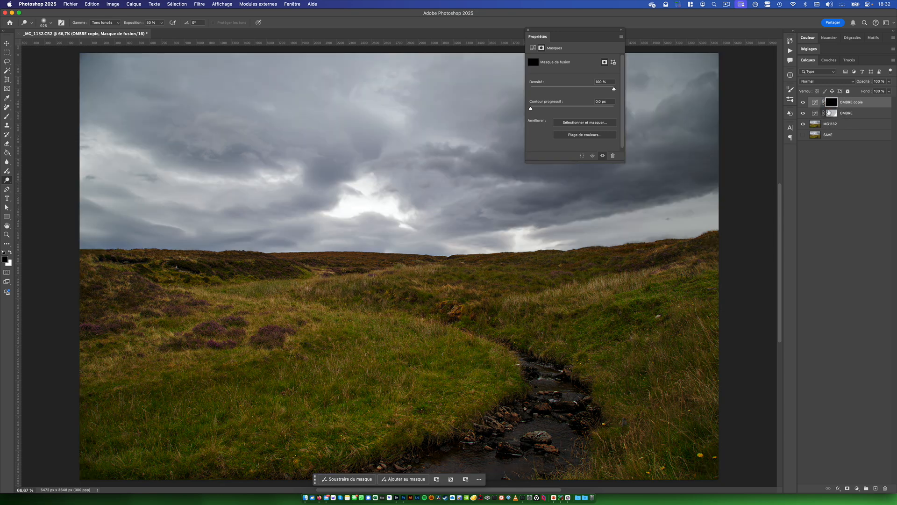
click(830, 113)
key(super+i)
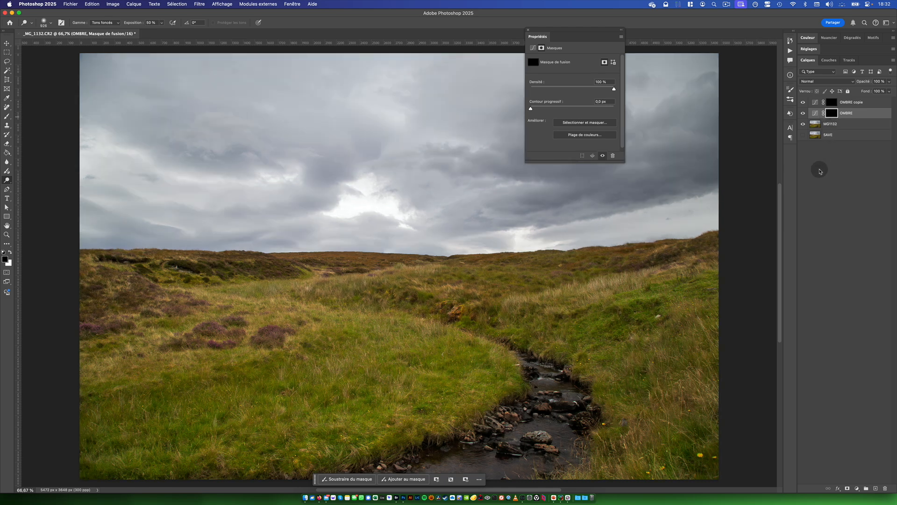
Try white brush strokes on the OMBRE mask over the meadow and on the OMBRE copie mask over the sky.
click(7, 116)
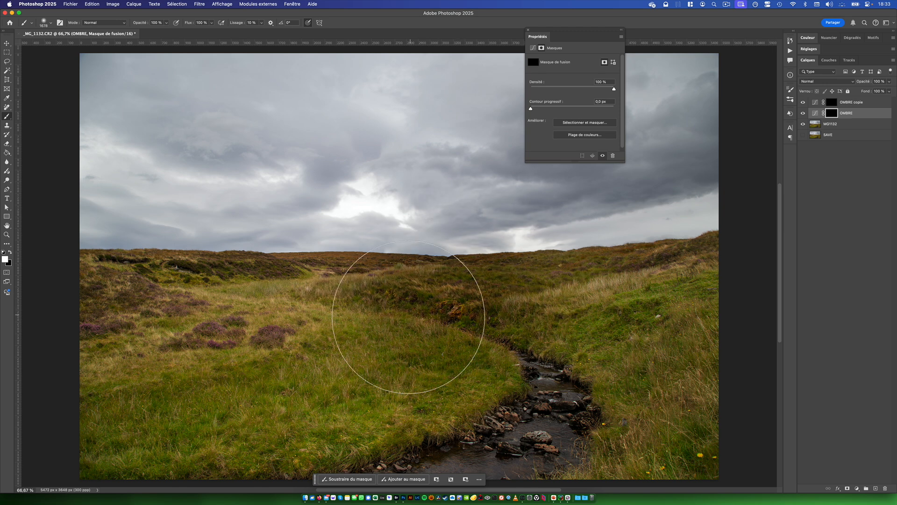
click(841, 102)
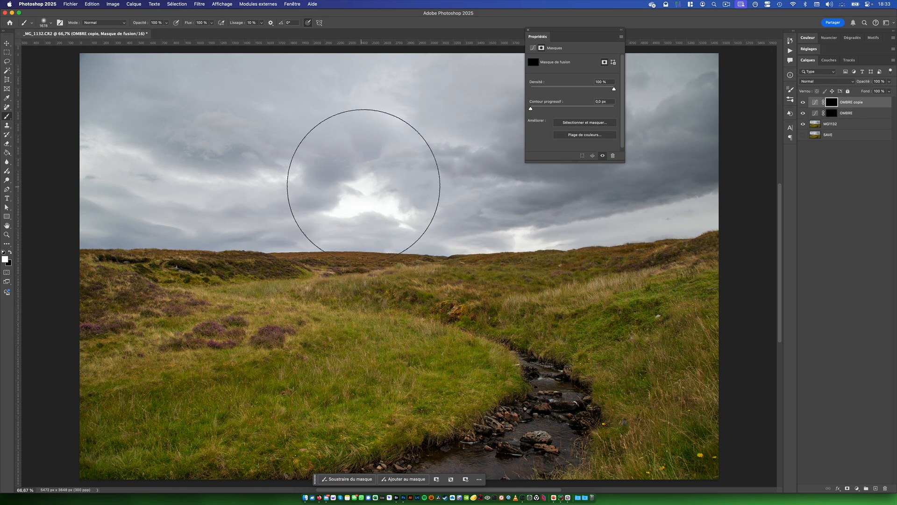
drag(357, 176, 342, 169)
key(super+z)
Rename OMBRE copie as ECLAIRCIR and prepare a 94 px brush at 0 % hardness on its mask.
double_click(846, 102)
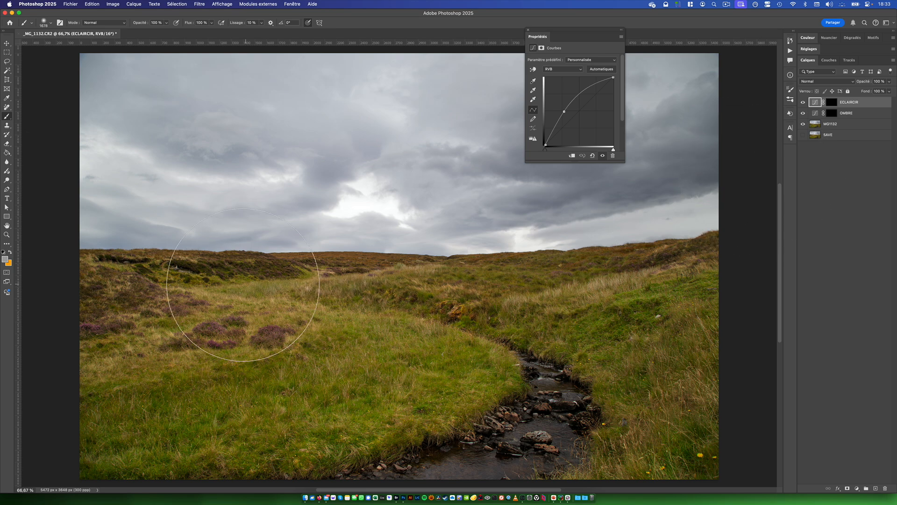
key(z)
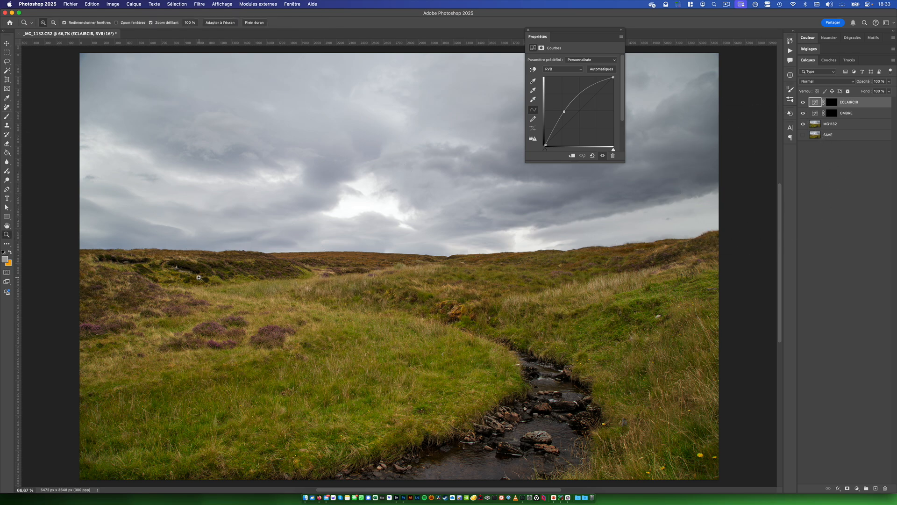
drag(201, 283, 212, 224)
key(b)
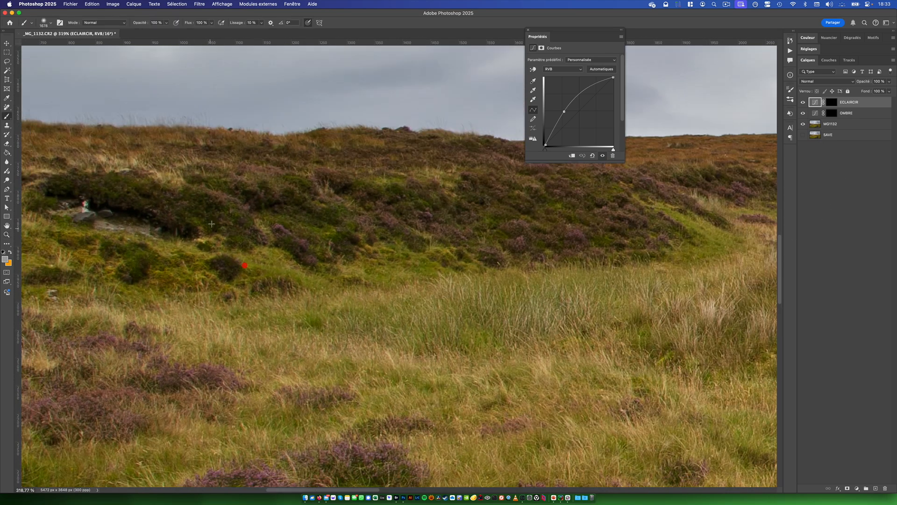
right_click(253, 214)
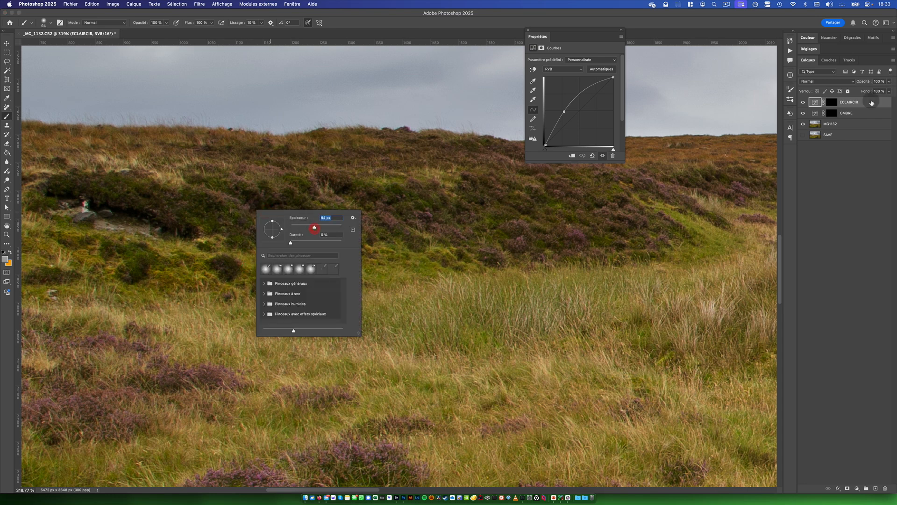
click(285, 179)
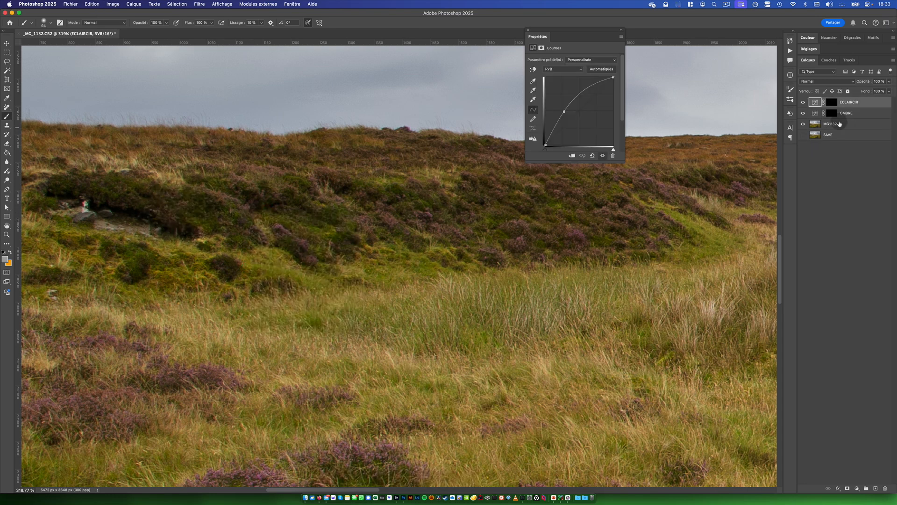
click(832, 103)
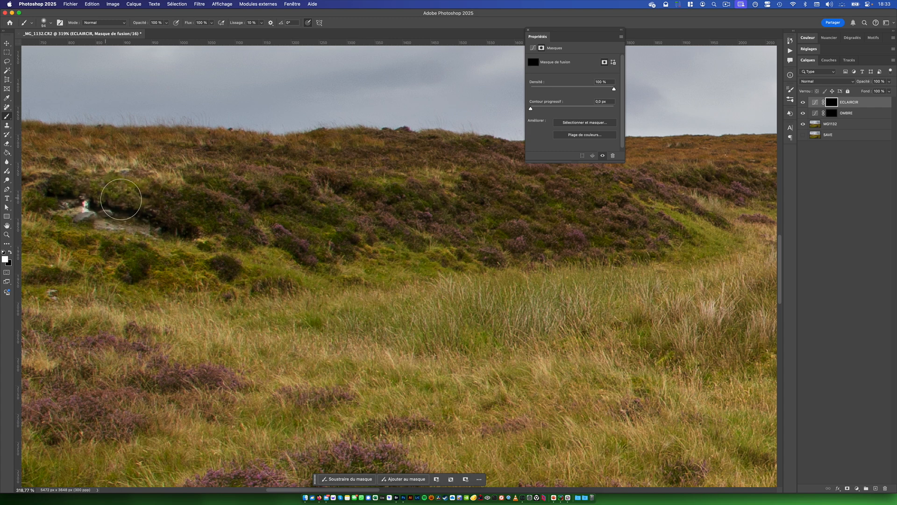
Paint white on the ECLAIRCIR mask to brighten details of the hillside and the rocks in the stream.
mouse_move(214, 223)
mouse_down()
mouse_move(433, 218)
mouse_move(440, 199)
mouse_move(432, 195)
mouse_move(457, 211)
mouse_move(288, 183)
mouse_move(334, 183)
mouse_move(420, 216)
mouse_move(519, 185)
mouse_move(580, 219)
mouse_move(305, 248)
mouse_up()
drag(654, 350, 396, 146)
drag(701, 420, 157, 162)
drag(398, 210, 110, 170)
drag(309, 243, 110, 165)
drag(351, 261, 150, 184)
mouse_move(213, 351)
mouse_down()
mouse_move(248, 368)
mouse_move(280, 347)
mouse_move(292, 307)
mouse_move(314, 318)
mouse_move(296, 290)
mouse_move(480, 272)
mouse_move(489, 258)
mouse_move(479, 215)
mouse_move(538, 208)
mouse_move(644, 341)
mouse_move(694, 350)
mouse_move(658, 327)
mouse_move(498, 399)
mouse_move(405, 405)
mouse_move(382, 431)
mouse_up()
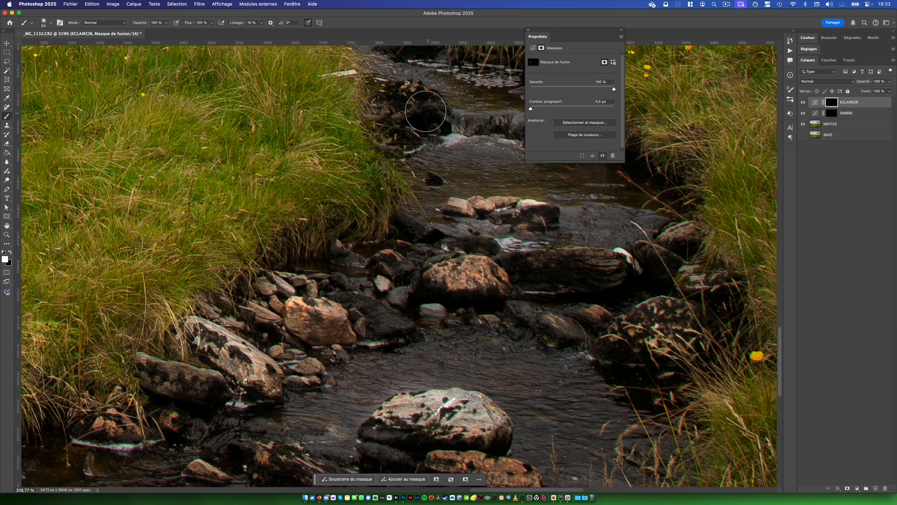
Finish brightening the upper stream rocks on the ECLAIRCIR mask, then paint white on the OMBRE mask to darken areas along the stream.
drag(436, 122, 381, 110)
click(832, 112)
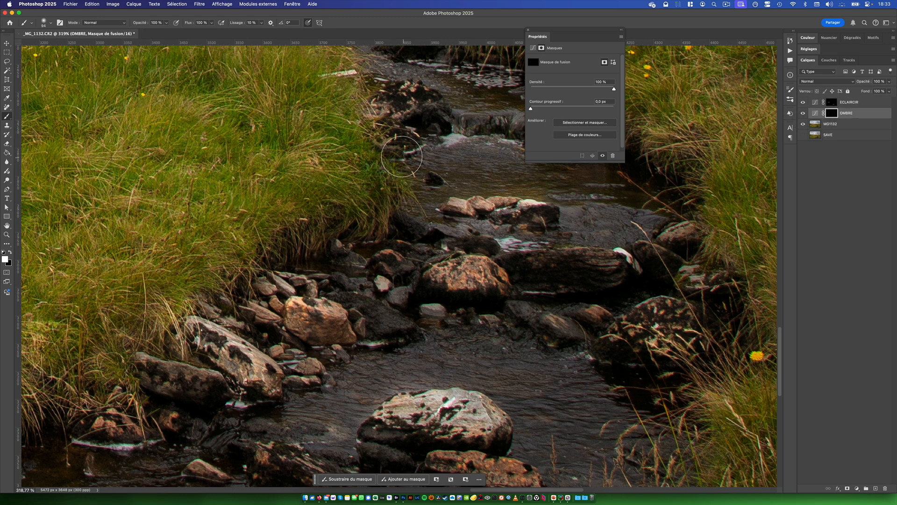
mouse_move(467, 166)
mouse_down()
mouse_move(434, 180)
mouse_move(429, 203)
mouse_move(452, 161)
mouse_move(594, 192)
mouse_move(587, 225)
mouse_move(637, 215)
mouse_move(569, 223)
mouse_move(572, 231)
mouse_move(466, 344)
mouse_move(403, 362)
mouse_move(308, 421)
mouse_move(332, 433)
mouse_move(401, 368)
mouse_move(421, 373)
mouse_move(415, 379)
mouse_move(500, 378)
mouse_move(523, 404)
mouse_move(528, 445)
mouse_move(539, 420)
mouse_move(514, 355)
mouse_move(592, 372)
mouse_move(579, 426)
mouse_move(561, 451)
mouse_up()
scroll(498, 326, up, 10)
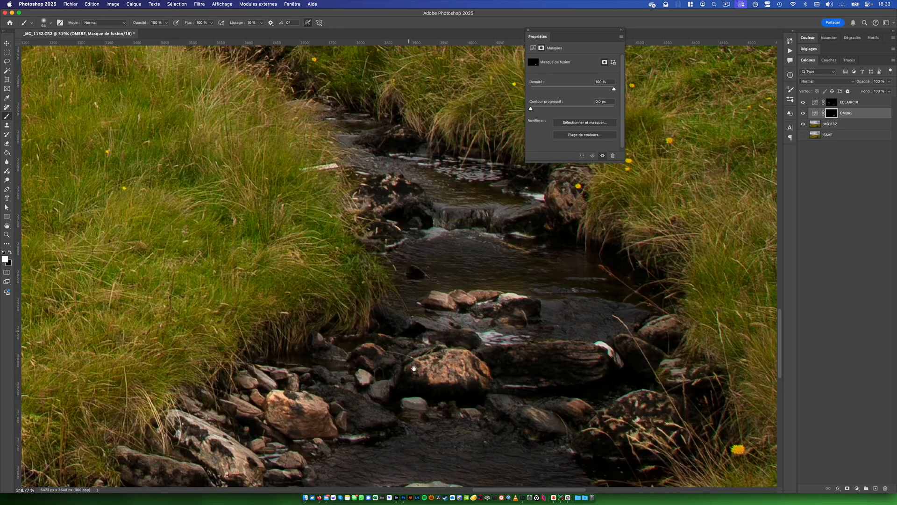
mouse_move(497, 326)
mouse_down()
mouse_move(501, 305)
mouse_move(368, 257)
mouse_move(505, 296)
mouse_up()
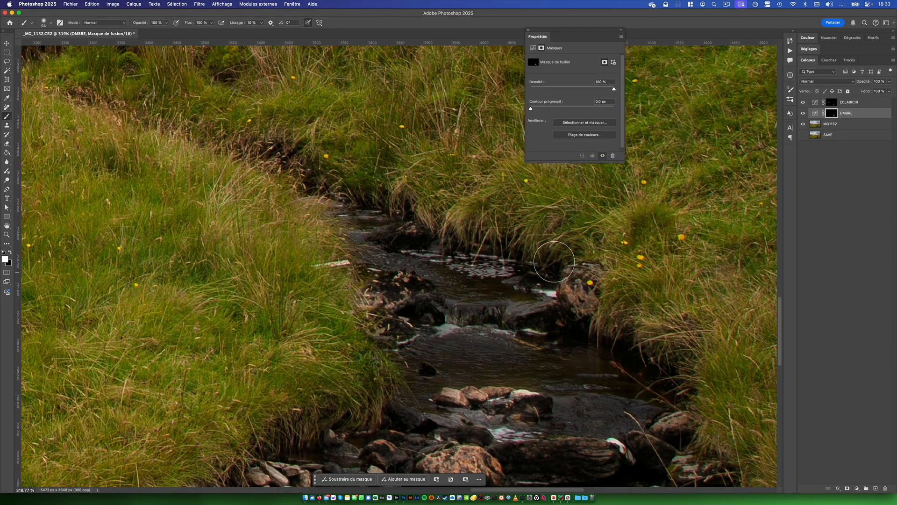
Compare the whole photo with and without the ECLAIRCIR and OMBRE layers by toggling their visibility.
key(z)
alt+click(412, 274)
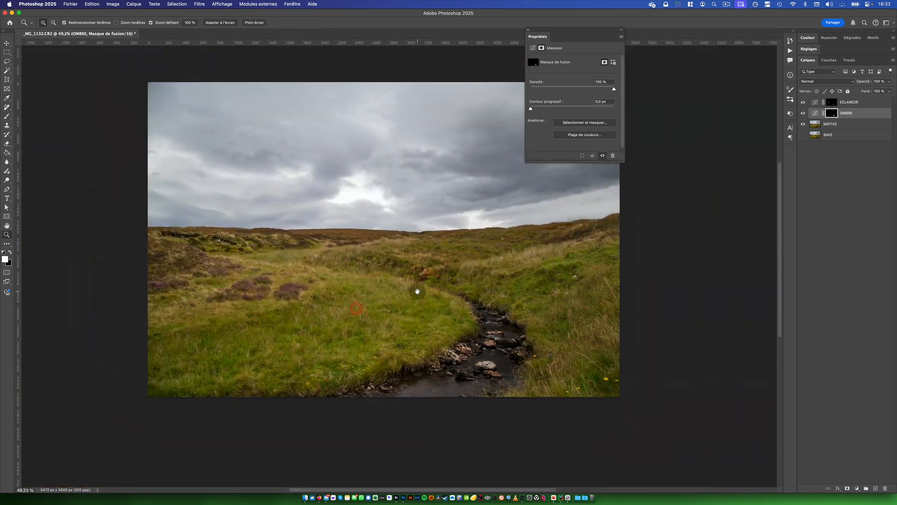
drag(800, 123, 802, 102)
click(803, 102)
click(803, 102)
click(803, 101)
click(803, 102)
click(804, 102)
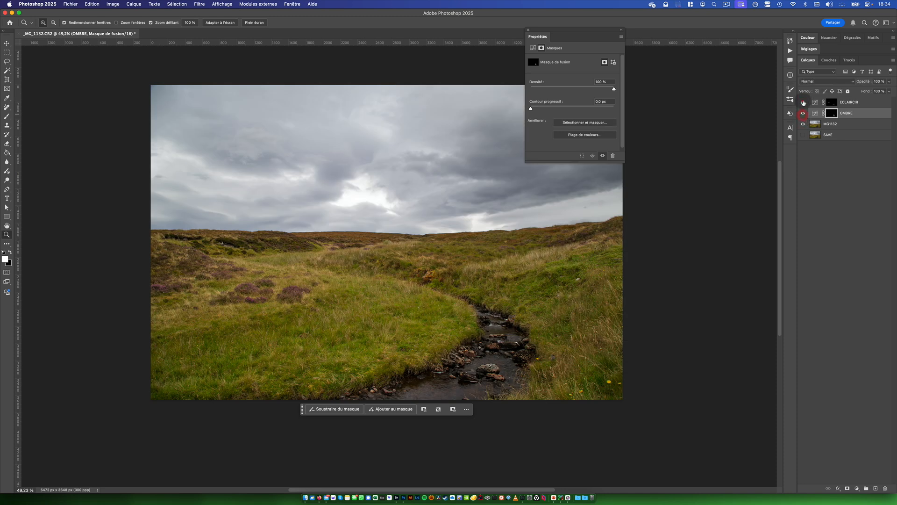
click(803, 102)
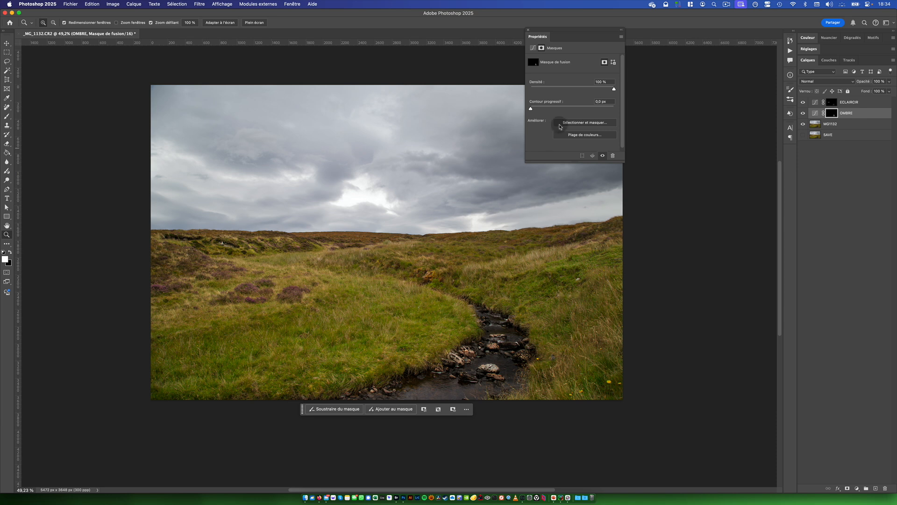
Enlarge the soft brush to about 2181 px at 0 % hardness and paint white on the OMBRE mask to darken the clouds.
mouse_move(491, 220)
mouse_down()
mouse_move(523, 268)
mouse_move(569, 251)
mouse_up()
key(b)
mouse_move(500, 270)
mouse_down()
mouse_move(593, 236)
mouse_move(536, 176)
mouse_move(621, 192)
mouse_move(624, 237)
mouse_move(559, 216)
mouse_up()
key(super+z)
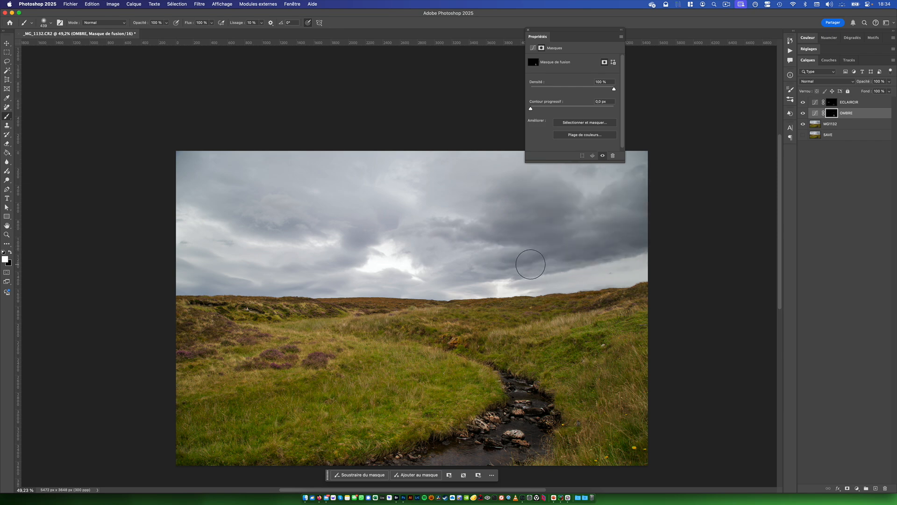
drag(521, 265, 532, 262)
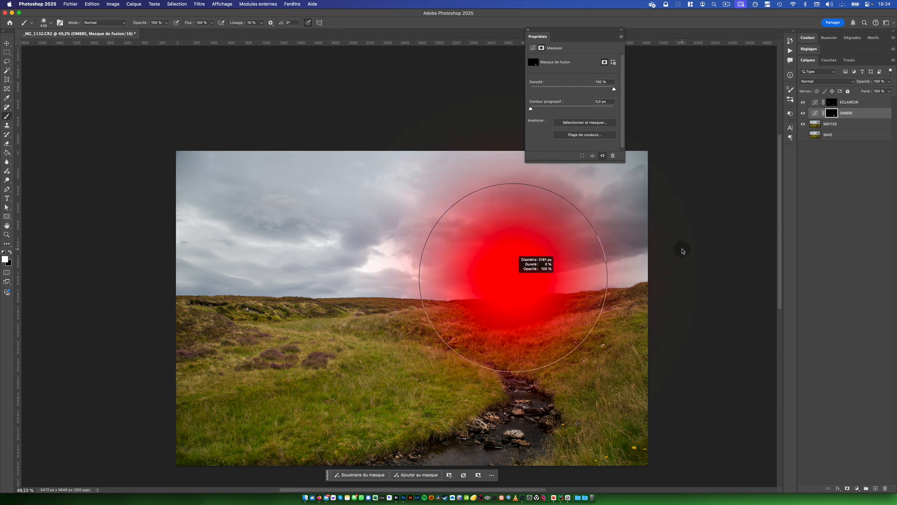
mouse_move(601, 216)
mouse_down()
mouse_move(575, 209)
mouse_move(591, 211)
mouse_move(531, 220)
mouse_move(467, 252)
mouse_move(259, 209)
mouse_move(240, 230)
mouse_up()
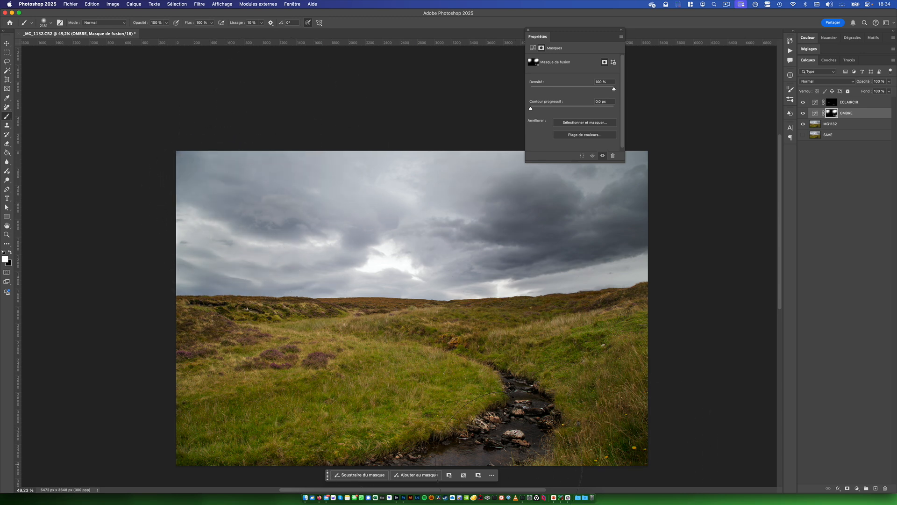
drag(832, 112, 832, 103)
click(482, 172)
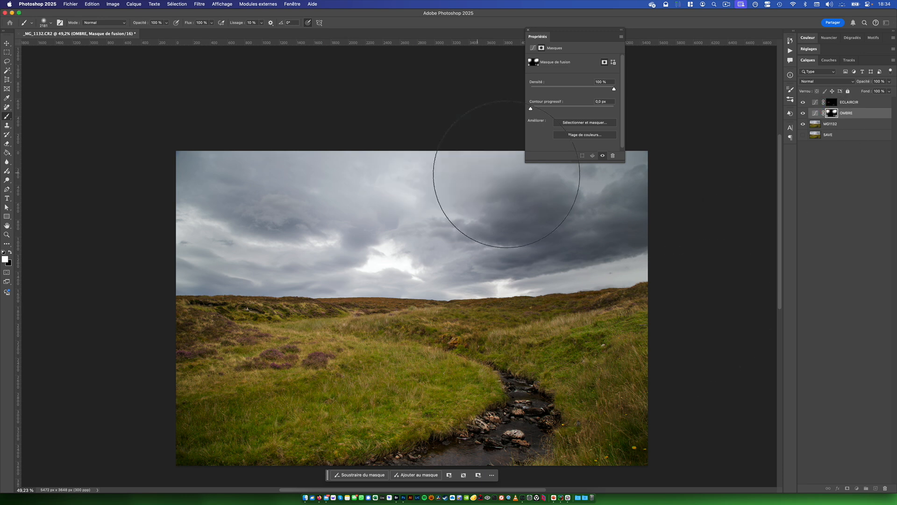
Paint white on the ECLAIRCIR mask with a 1040 px brush to brighten the meadow, undoing the oversized strokes.
click(831, 102)
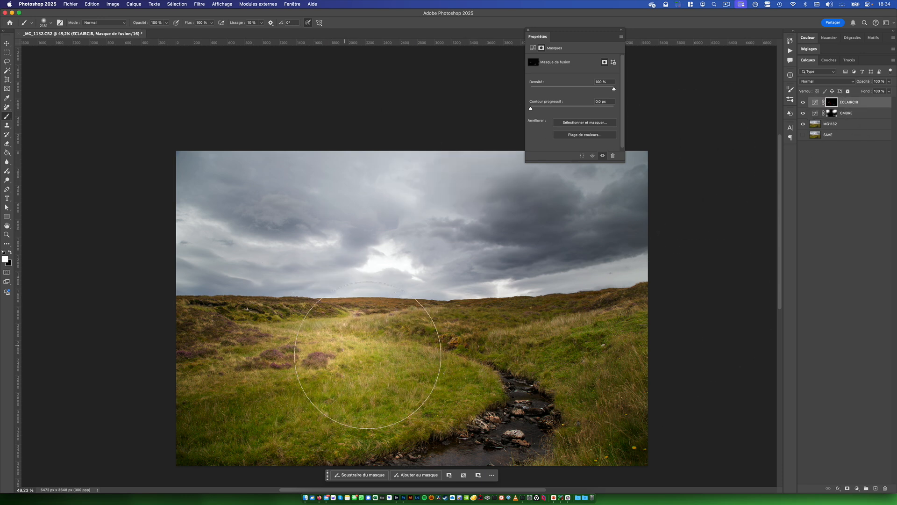
key(ctrl+z)
drag(444, 317, 357, 318)
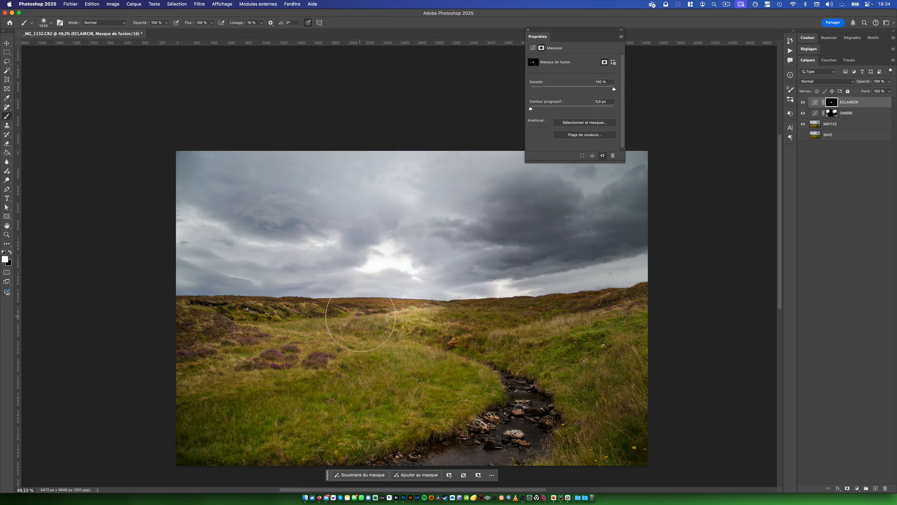
drag(330, 301, 385, 343)
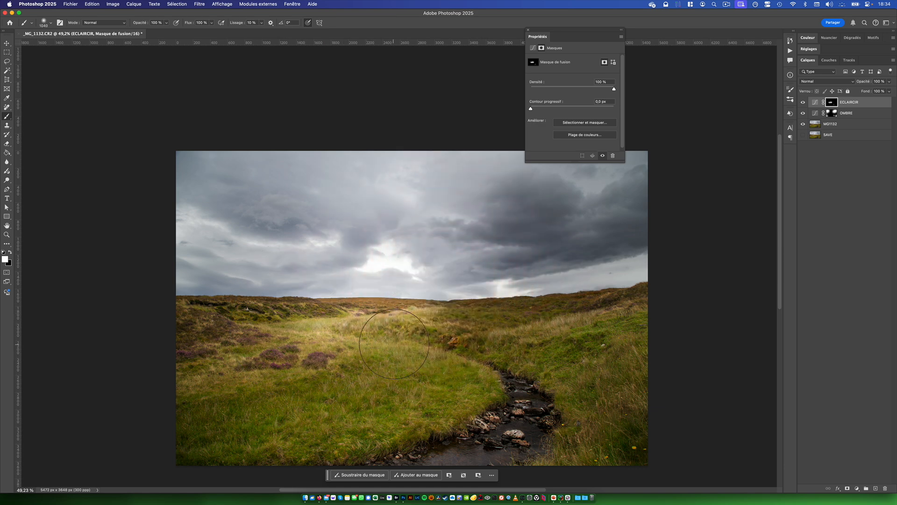
key(ctrl+z)
drag(293, 286, 500, 377)
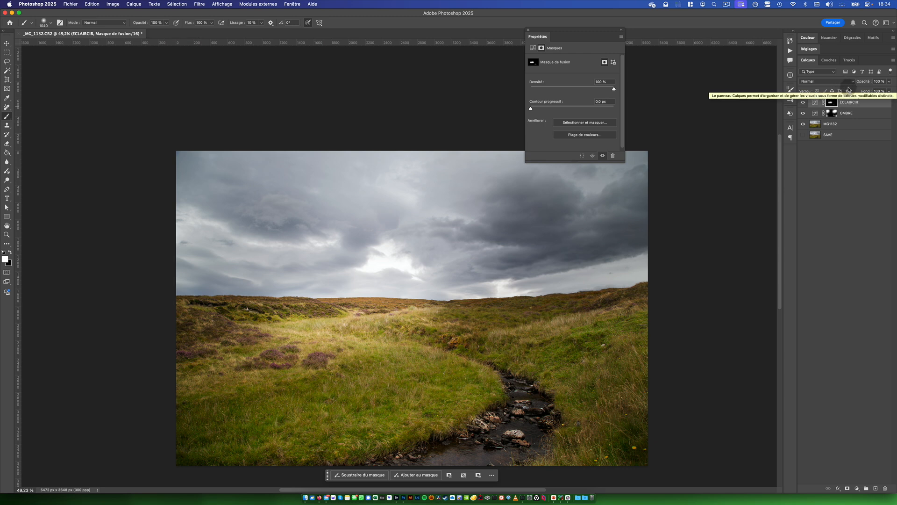
Lower the opacity of the ECLAIRCIR layer to 68 % and of the OMBRE layer to 90 %.
mouse_move(866, 83)
mouse_down()
mouse_move(844, 82)
mouse_move(864, 83)
mouse_up()
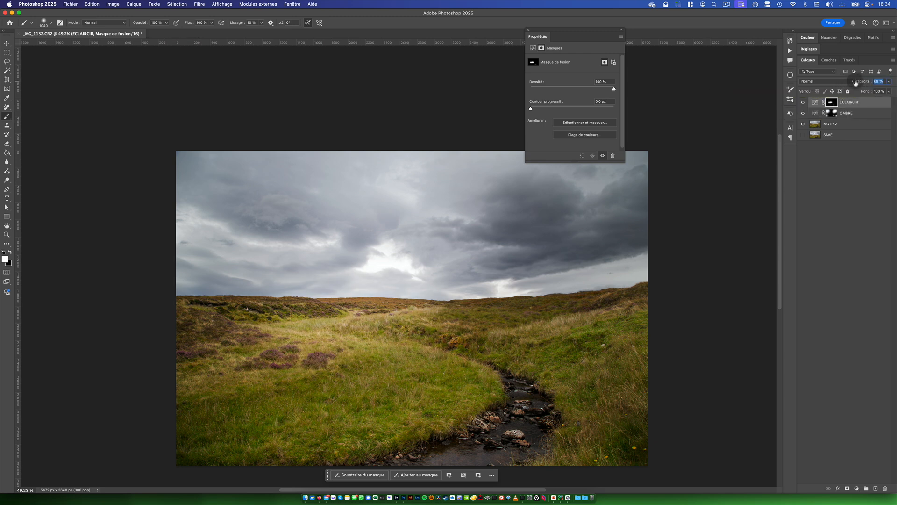
click(848, 113)
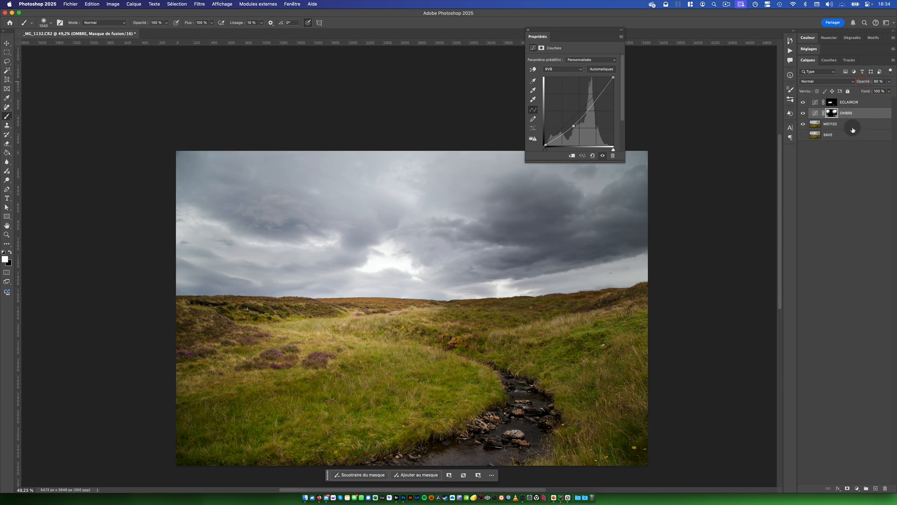
Toggle the visibility of ECLAIRCIR and OMBRE several times to compare the photo before and after, leaving both shown.
click(803, 103)
click(803, 102)
click(804, 103)
click(803, 103)
click(804, 103)
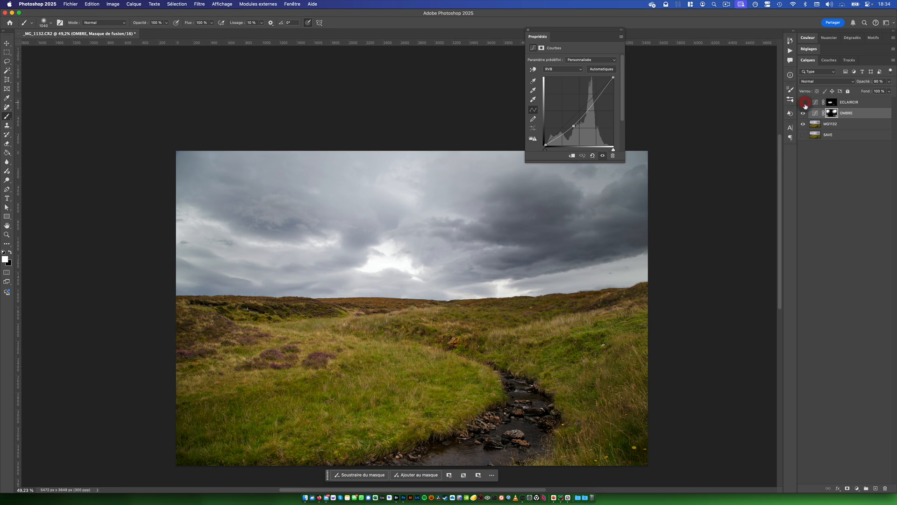
click(804, 113)
click(803, 113)
click(803, 114)
click(803, 114)
click(803, 113)
click(803, 114)
click(803, 113)
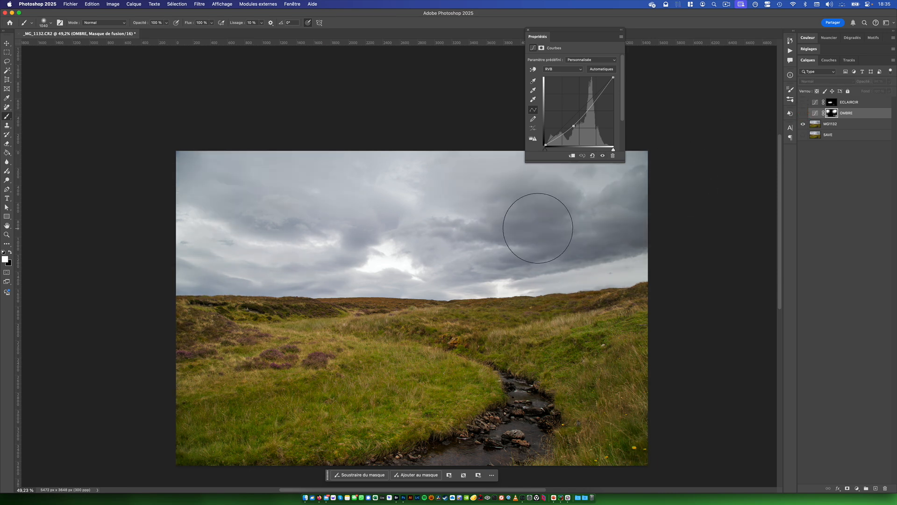
drag(804, 102, 803, 114)
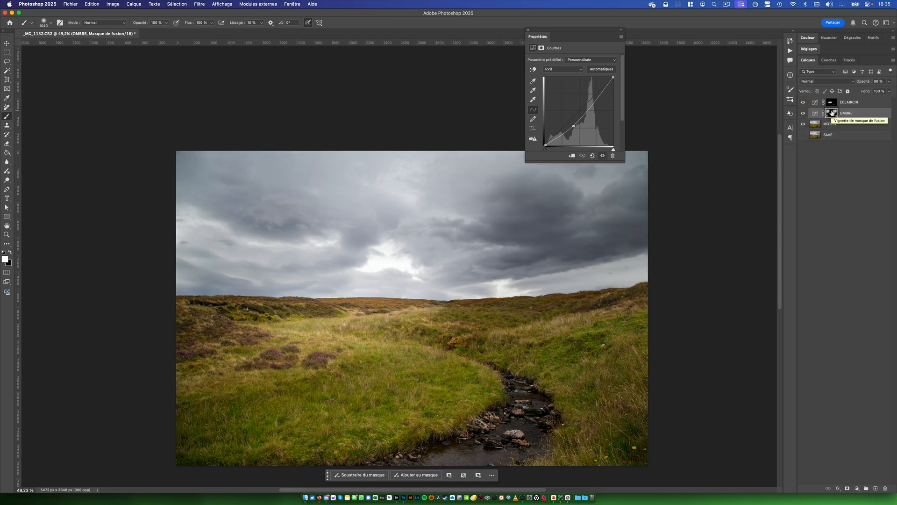
Paint black on the ECLAIRCIR mask to reduce the brightening over the meadow, and check it by toggling the adjustment layers.
click(831, 102)
key(x)
drag(330, 340, 447, 333)
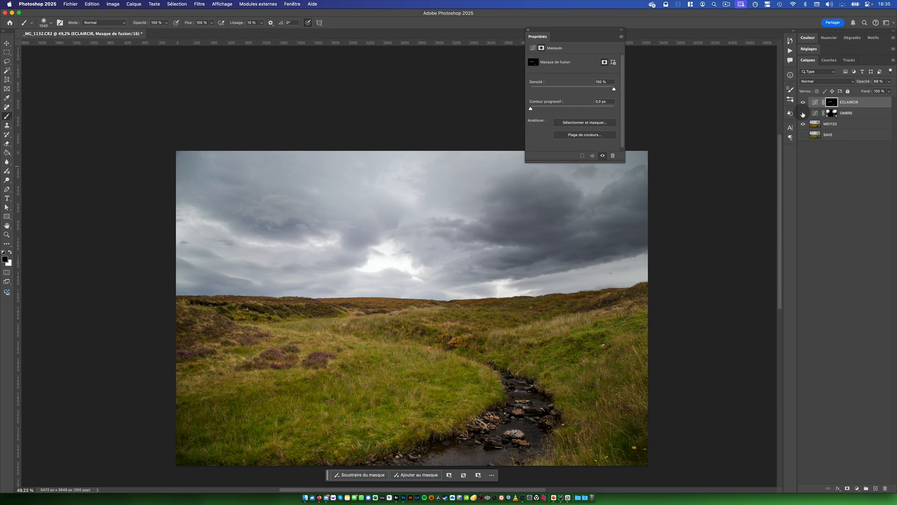
drag(803, 114, 806, 106)
click(806, 113)
Move the SAVE layer above ECLAIRCIR and toggle its visibility to compare the original with the edited photo.
drag(820, 139, 841, 102)
click(803, 102)
click(802, 101)
click(803, 102)
click(802, 102)
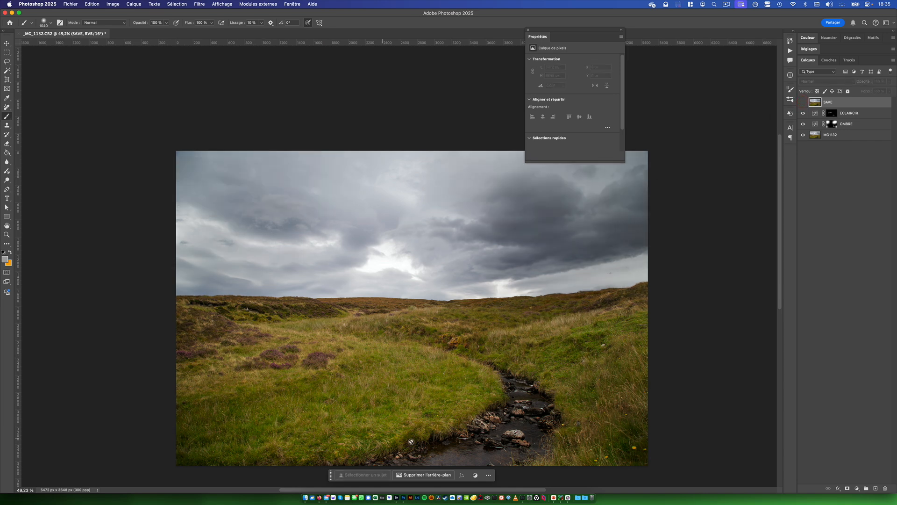